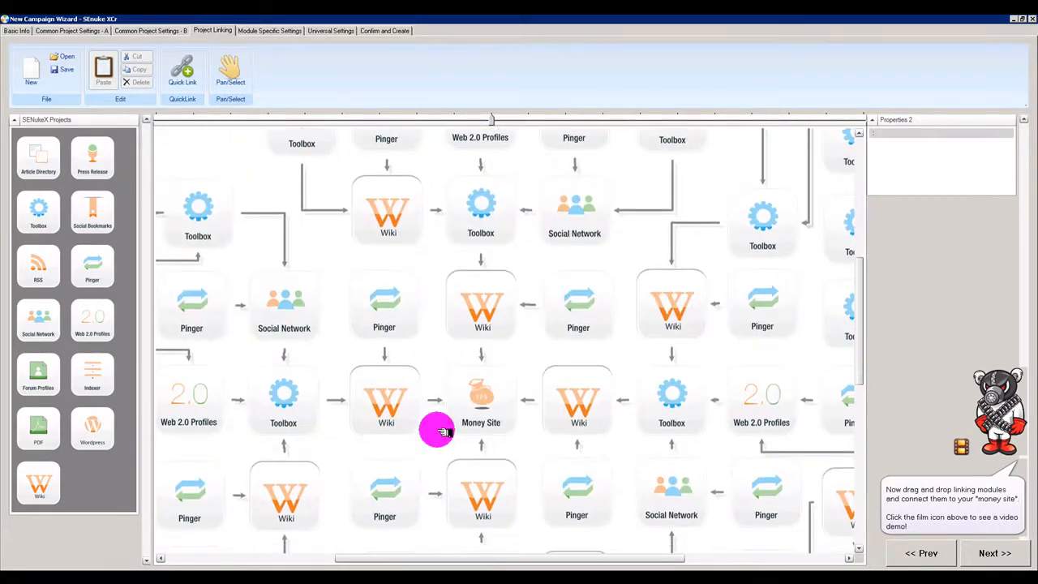
- Inspect the Wiki, Social Network and Web 2.0 Profiles modules linked around the Money Site in the project diagram
scroll(458, 419, down, 3)
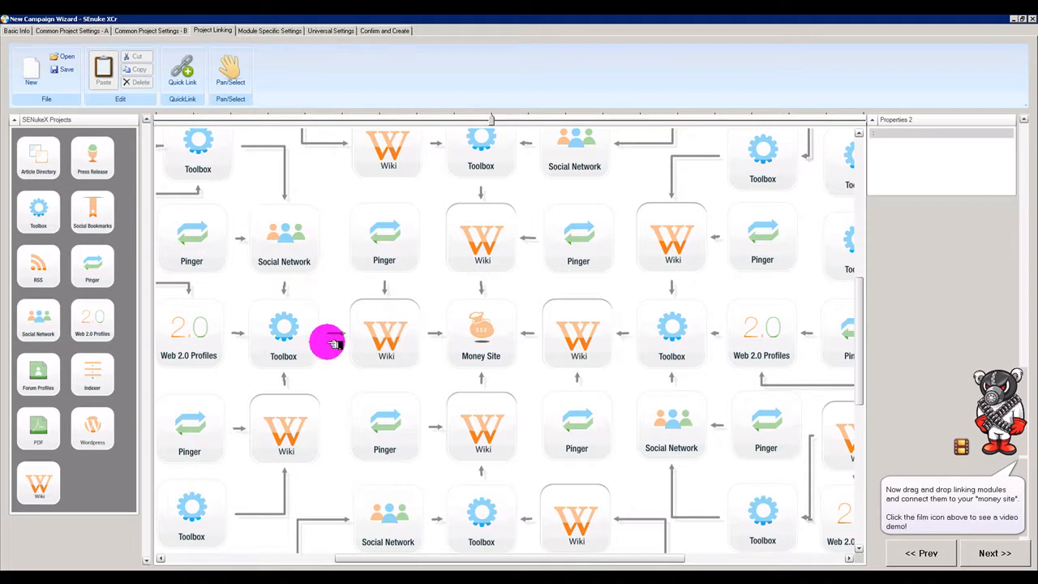
click(397, 348)
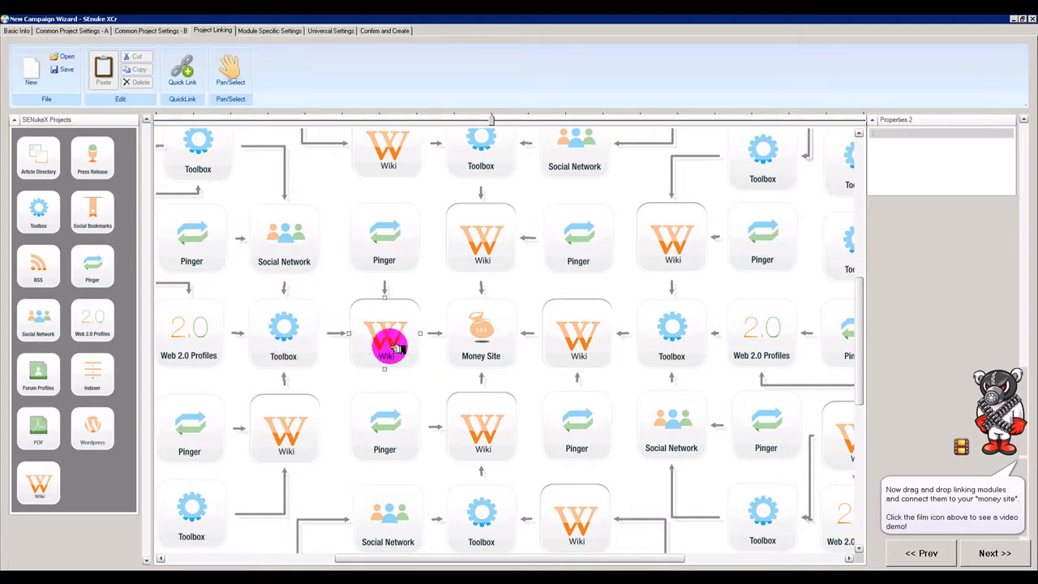
click(298, 257)
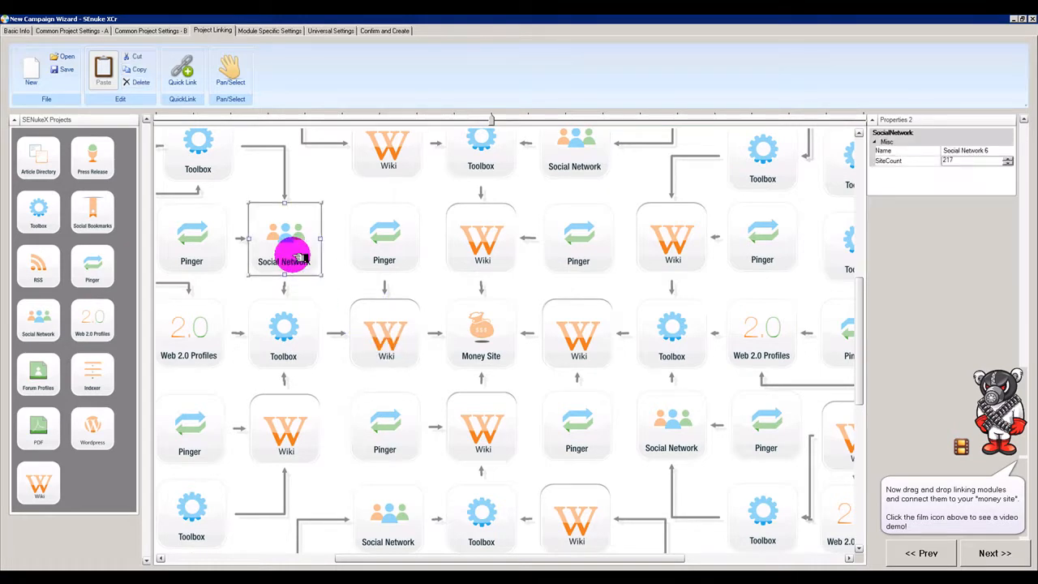
click(208, 353)
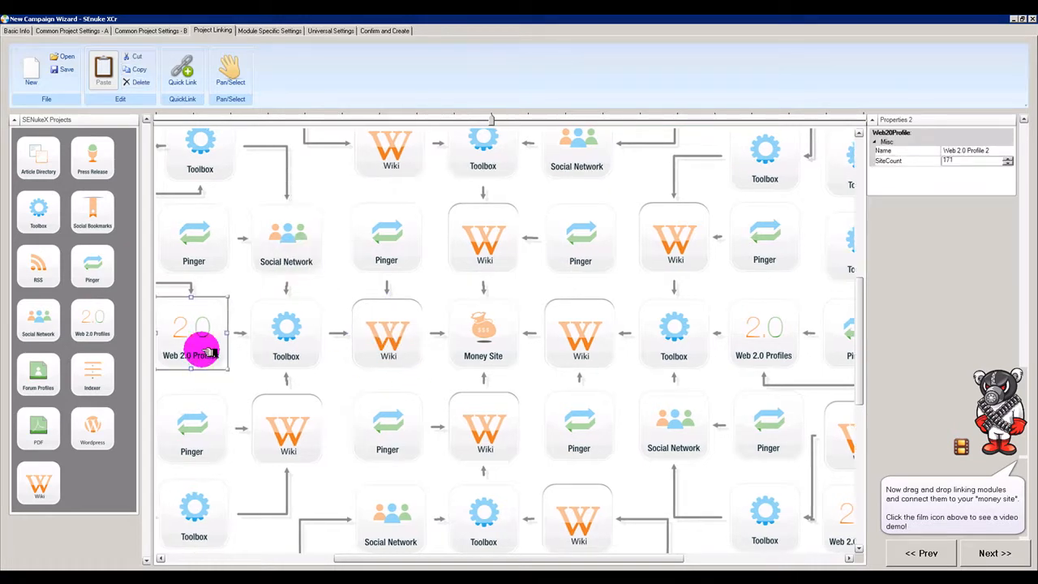
click(299, 428)
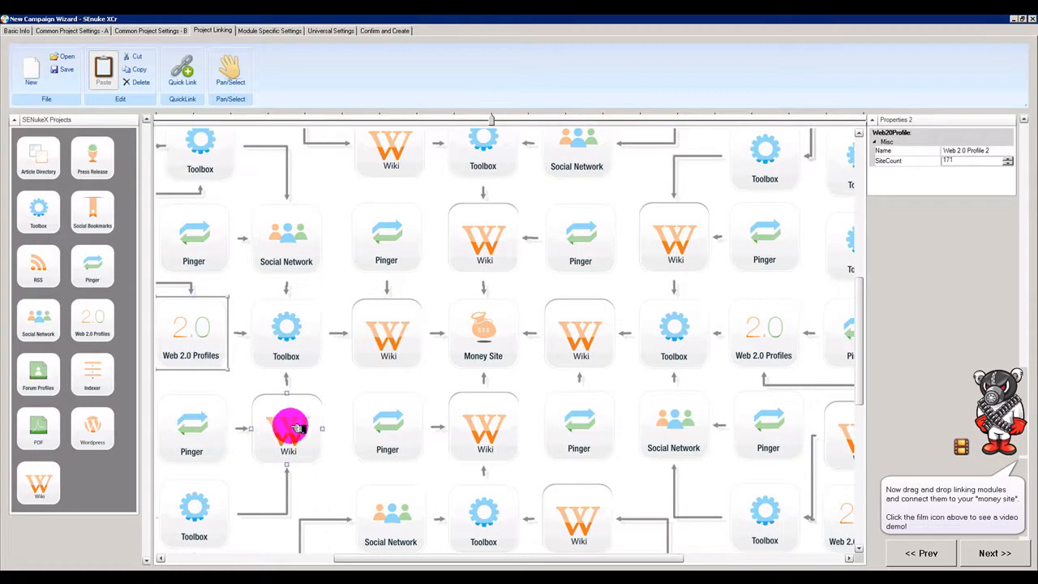
click(386, 345)
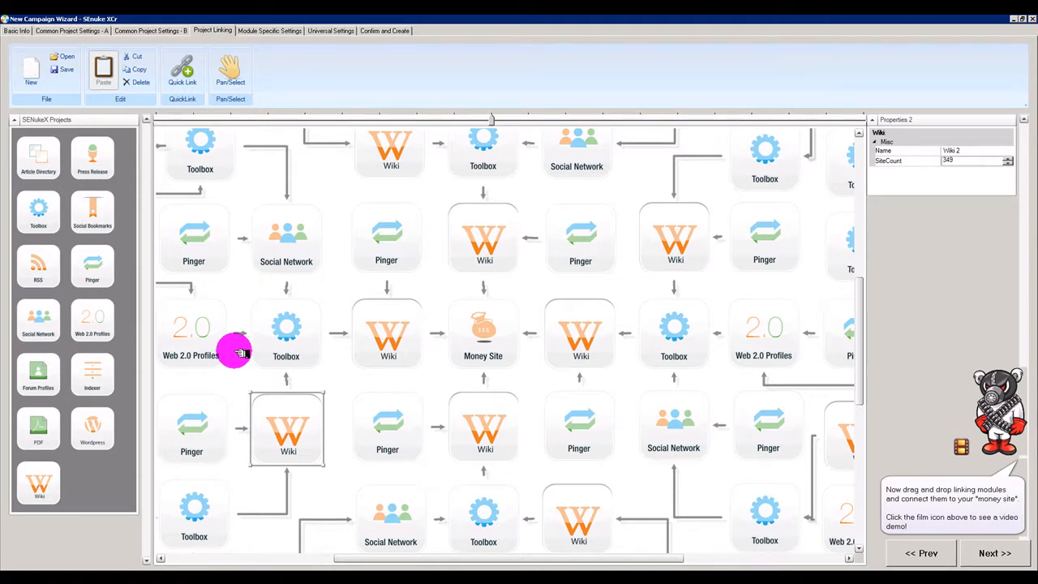
- Proceed to the module specific settings and auto-generate the user profile details for Profile #1
click(997, 553)
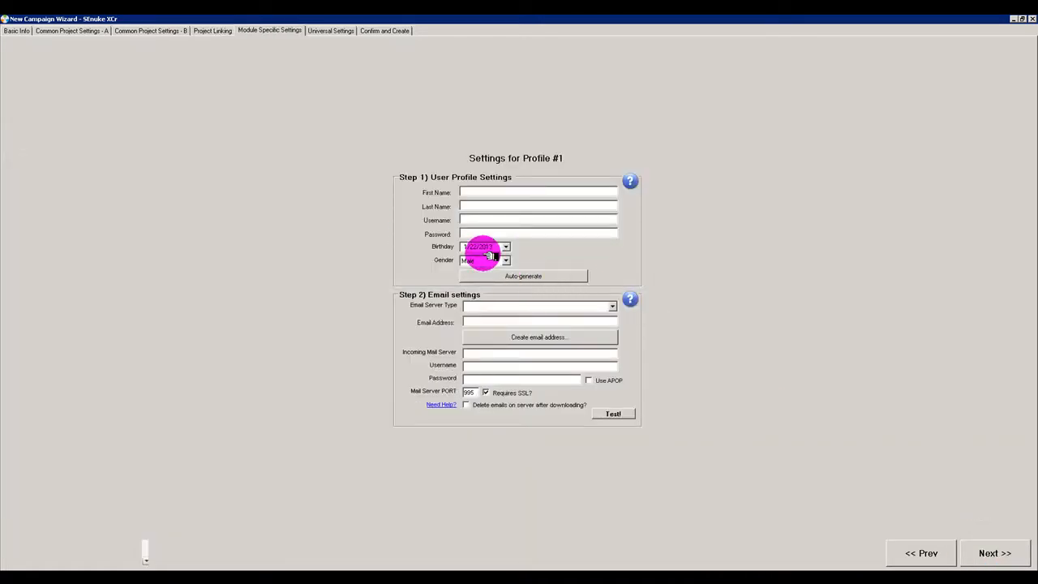
click(529, 277)
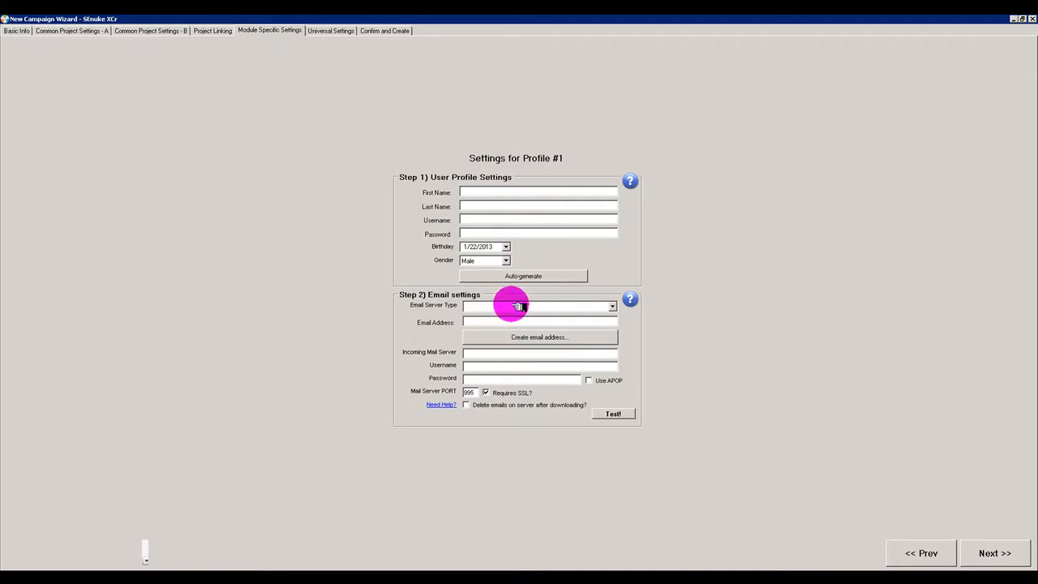
- Fill in the profile's e-mail address and set the incoming mail server to mail.seomarketleaders.com
click(481, 322)
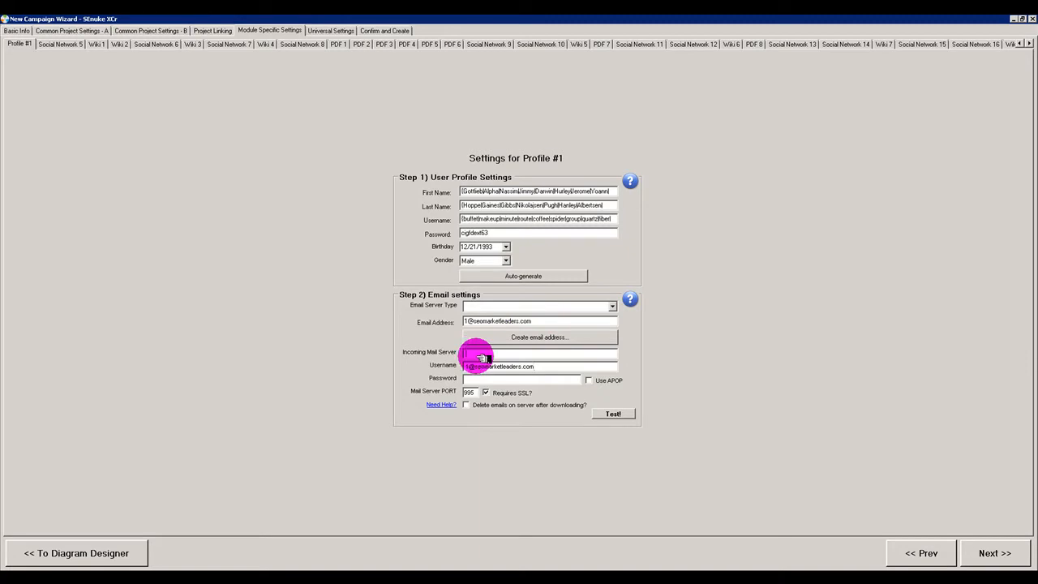
key(ctrl+v)
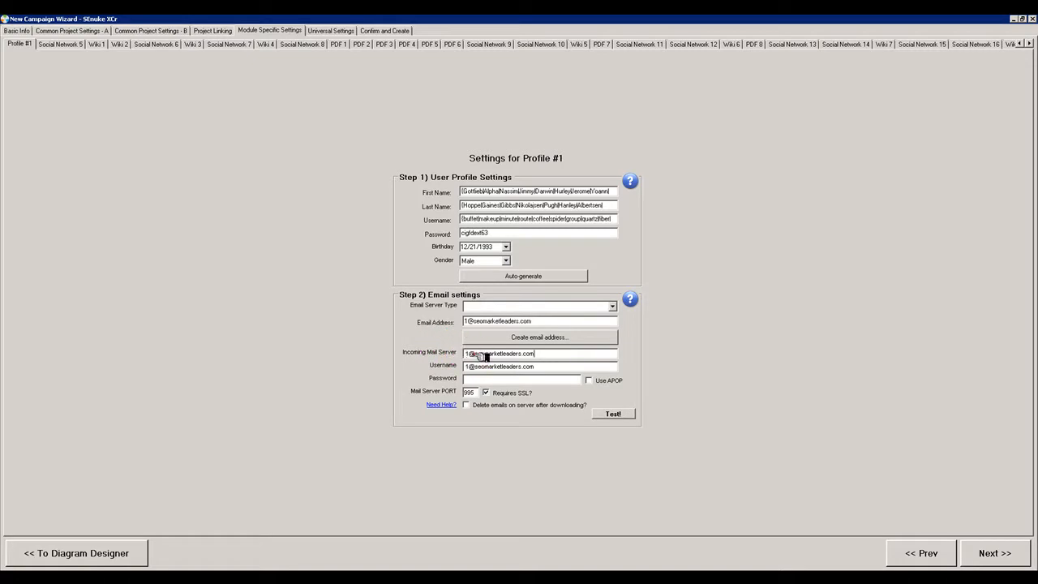
key(Home)
key(Delete)
key(Delete)
text(mail.)
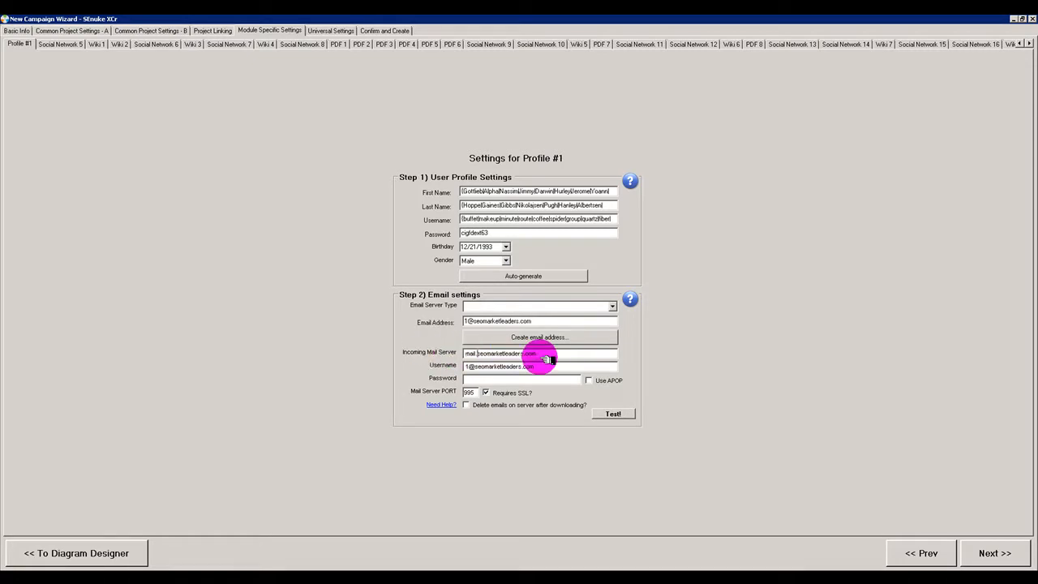
- Enter the e-mail account password, test the mail login and dismiss the notification
click(480, 380)
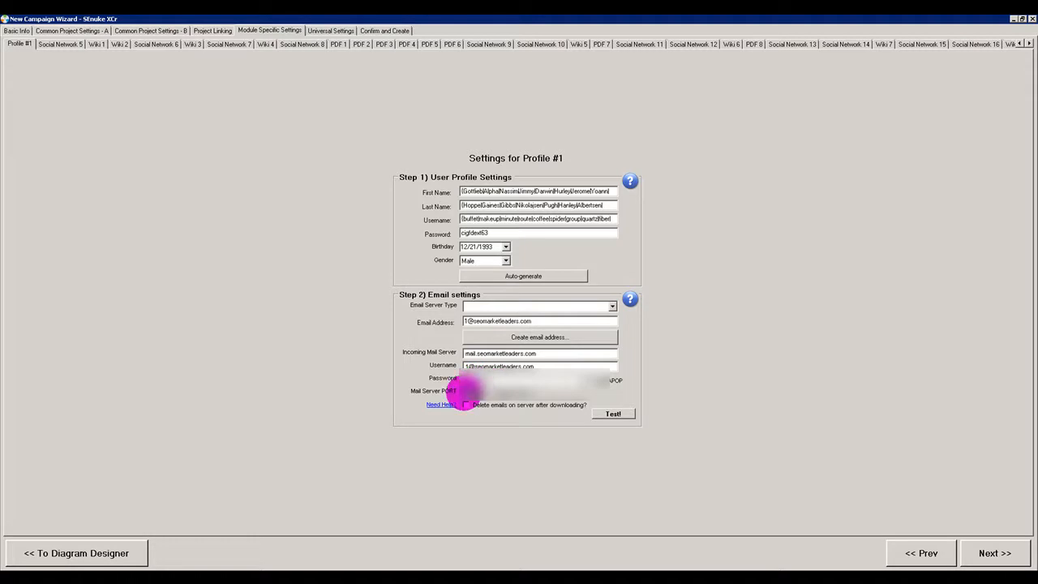
click(608, 416)
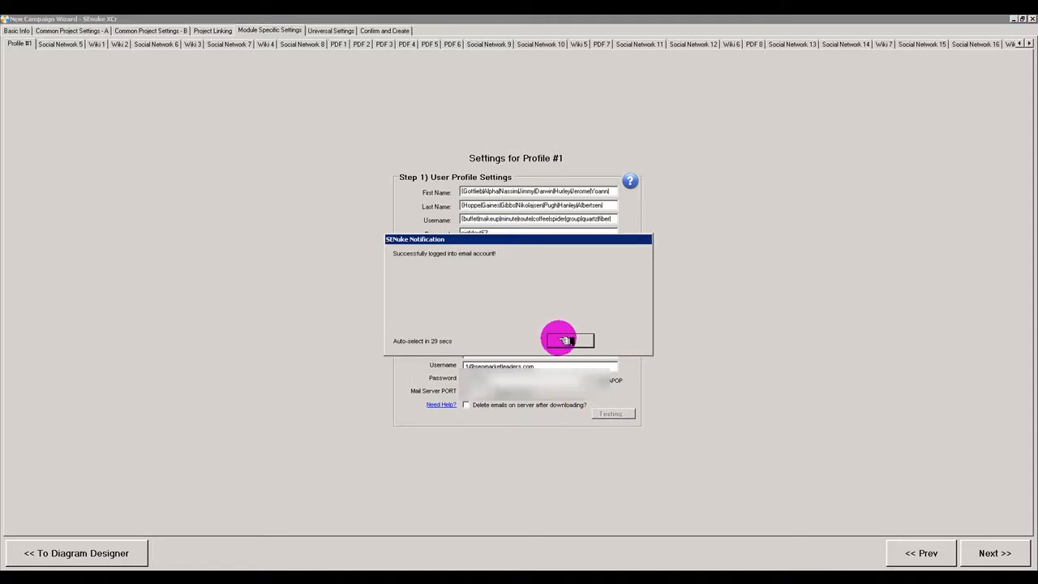
click(567, 341)
- Advance to the Social Network 5 article settings and restore the wizard to a smaller window to review the subdomain entry
click(995, 554)
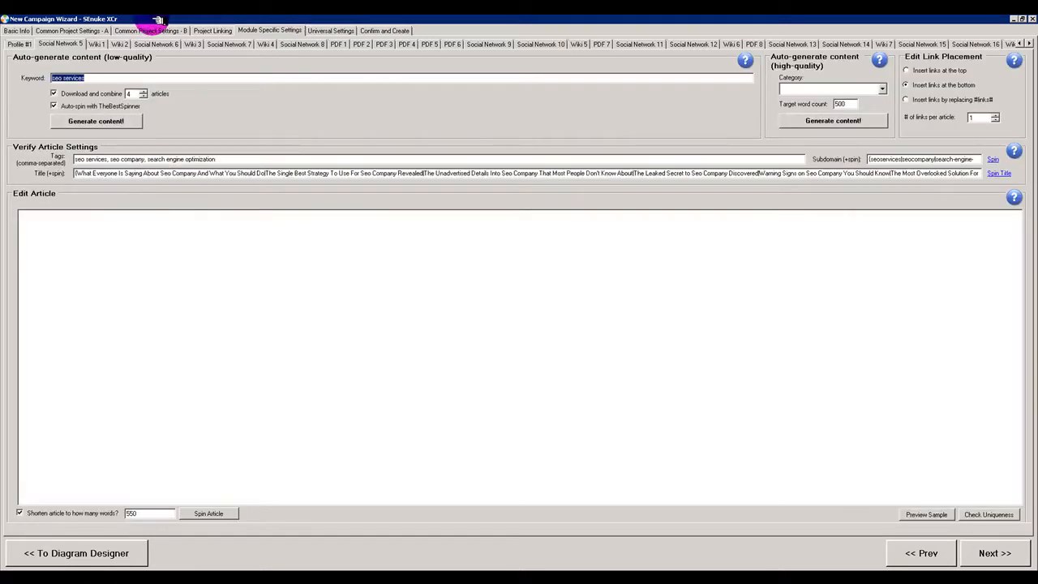
double_click(160, 18)
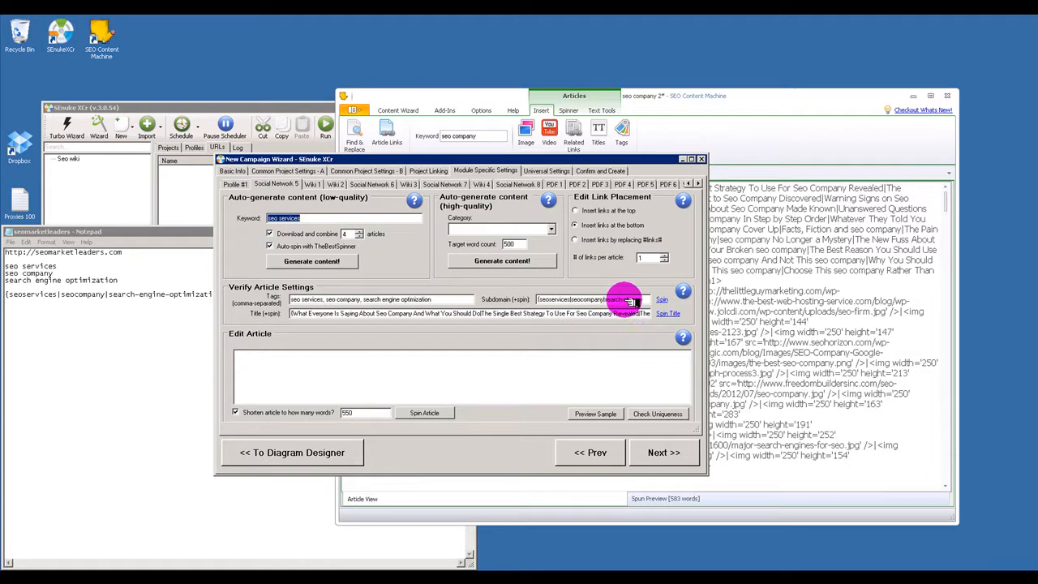
click(578, 300)
click(548, 299)
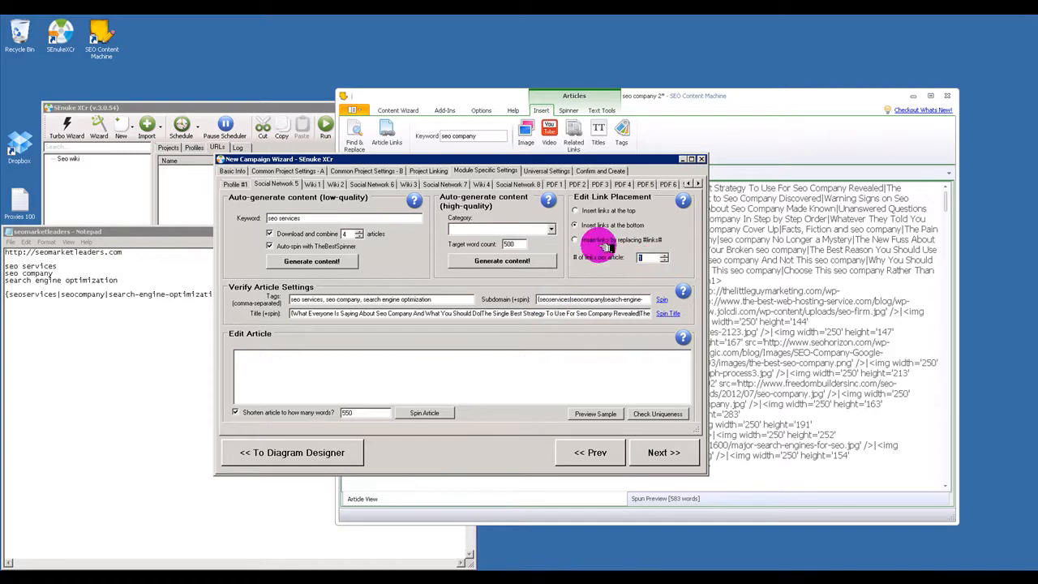
- Set the Social Network 5 link placement to insert links by replacing #links#
click(575, 240)
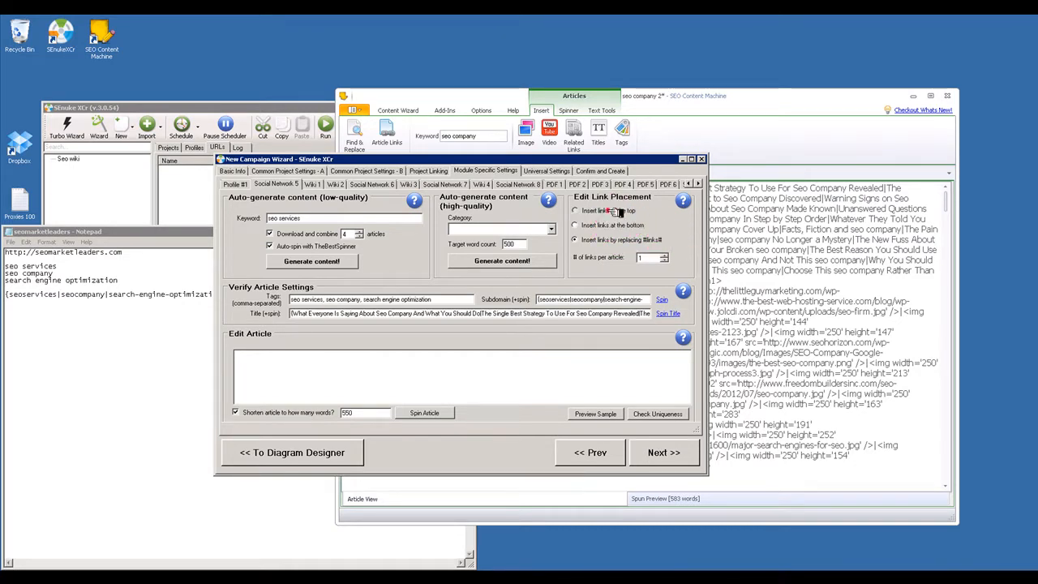
click(602, 226)
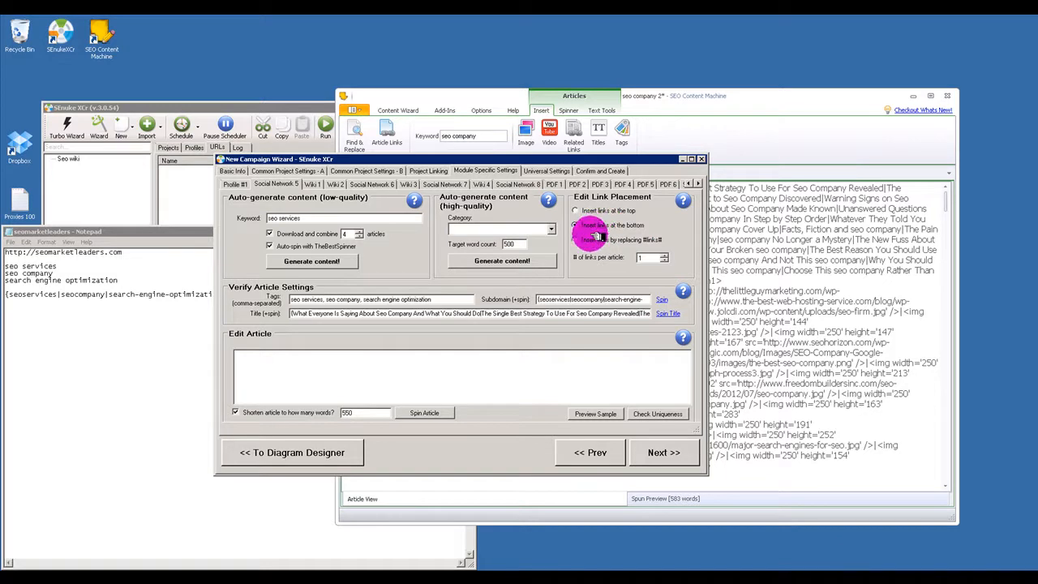
click(596, 242)
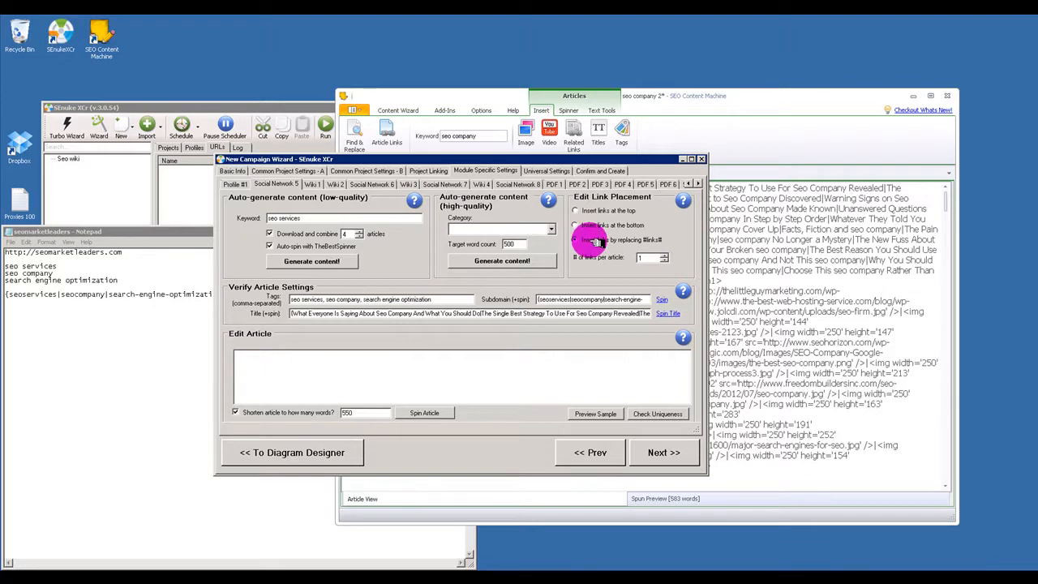
- Copy the entire seo company article from SEO Content Machine into the Social Network 5 article body
click(759, 261)
key(ctrl+a)
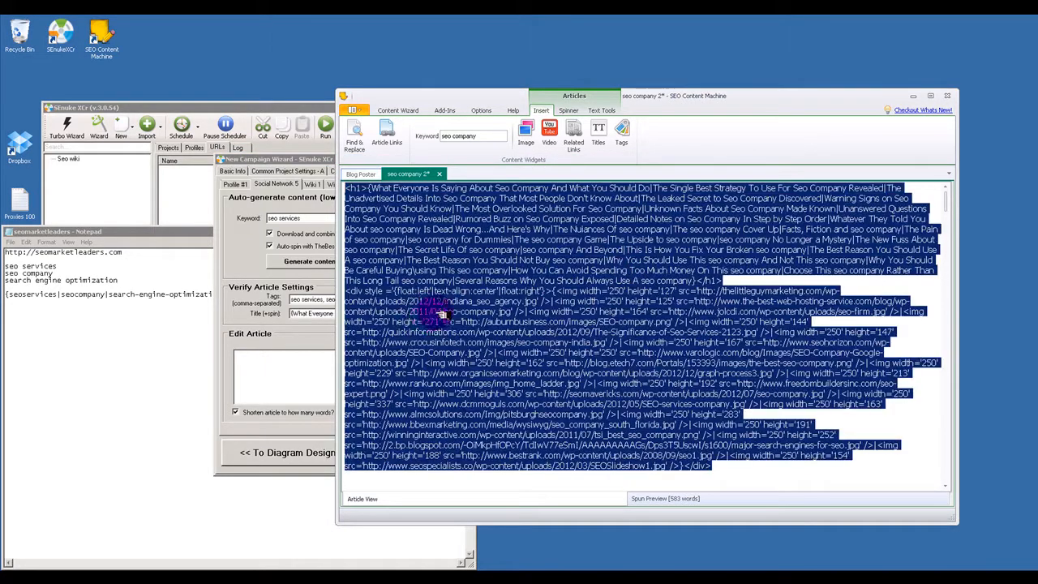
click(304, 370)
key(ctrl+v)
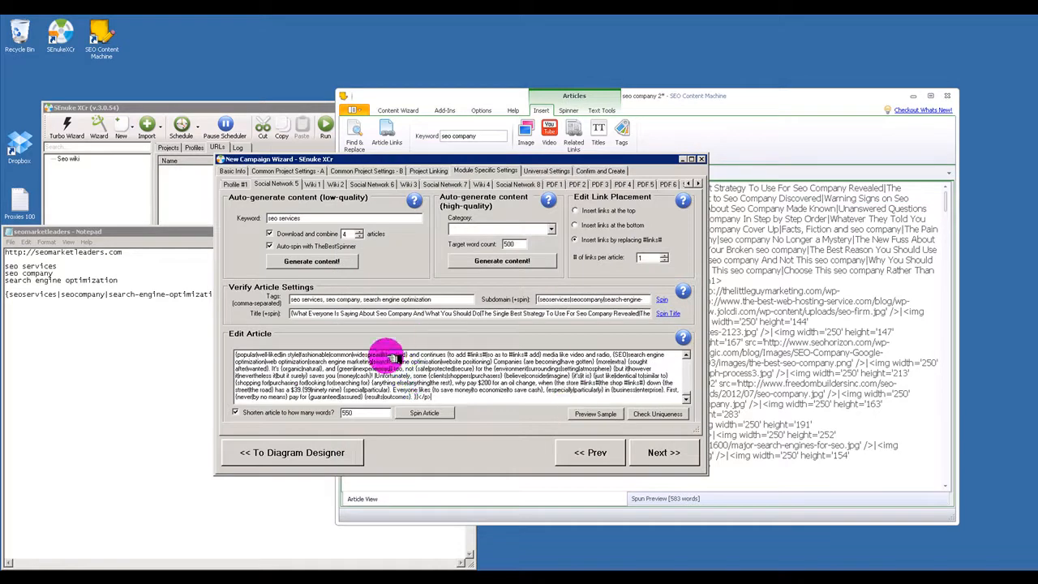
- Look through the pasted spin-formatted article, then read a spun preview sample of it and close the preview
scroll(568, 391, up, 8)
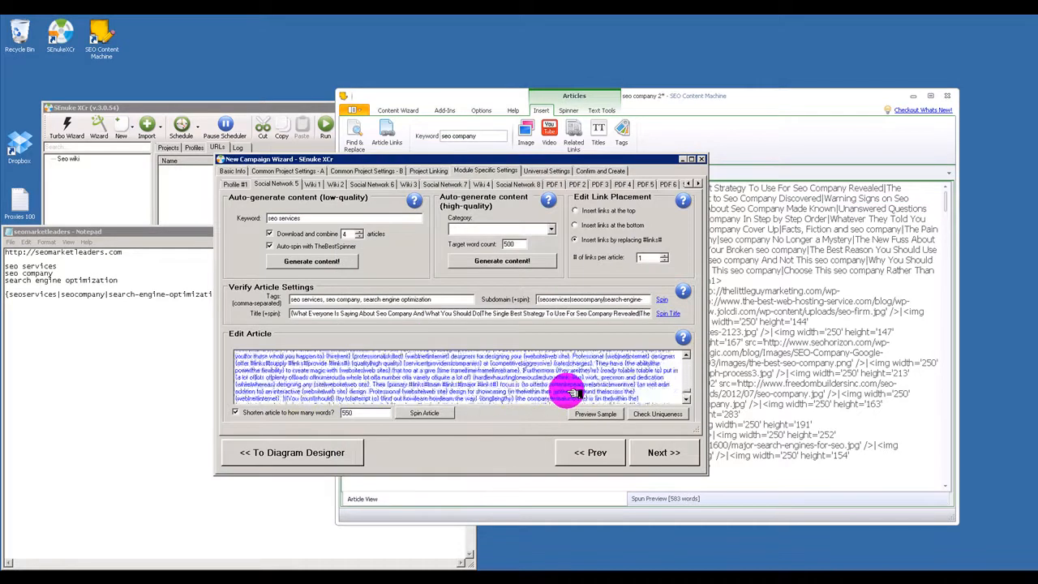
scroll(573, 392, up, 10)
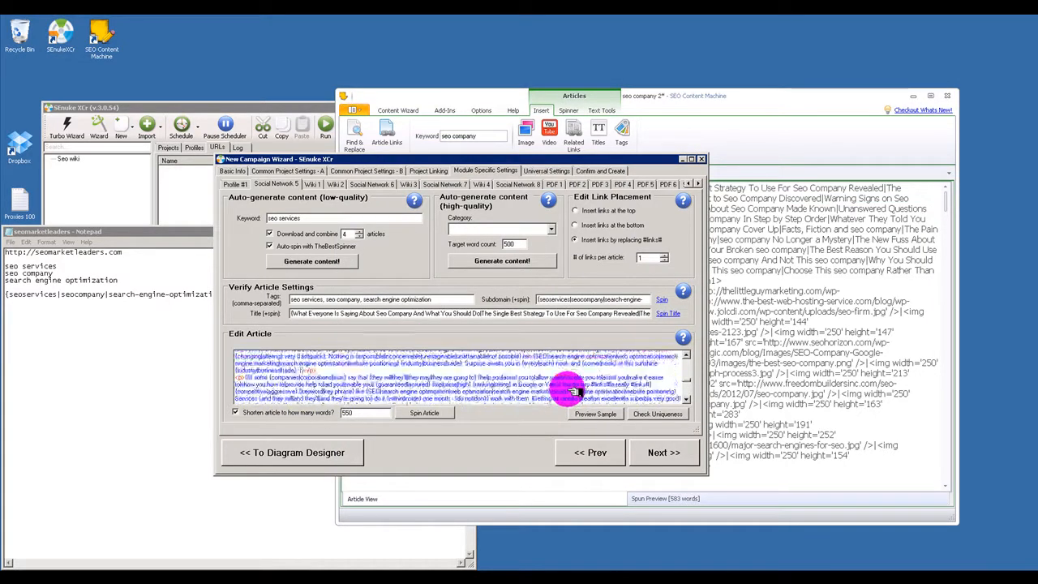
scroll(573, 393, up, 10)
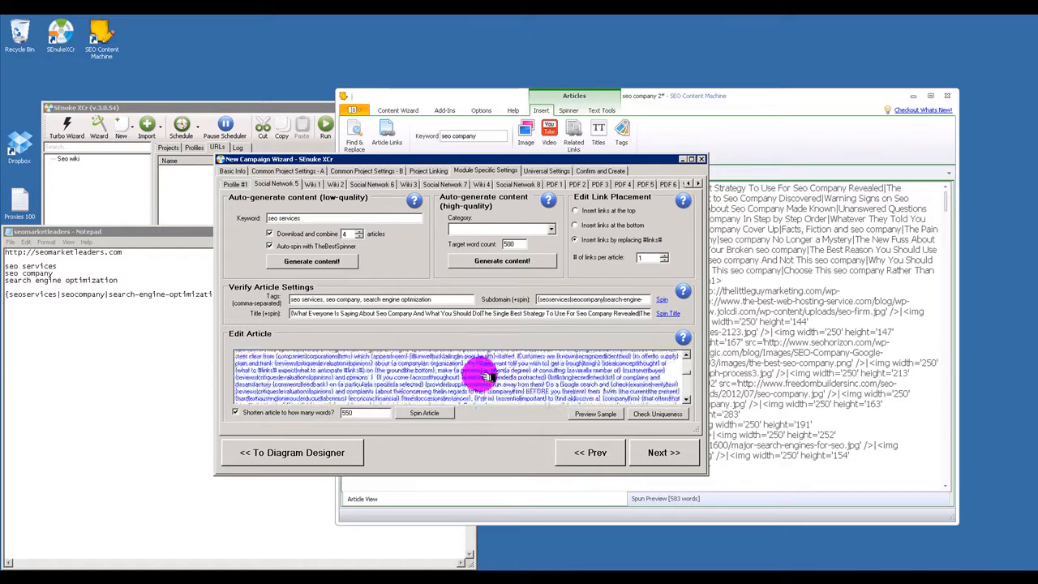
scroll(479, 380, up, 6)
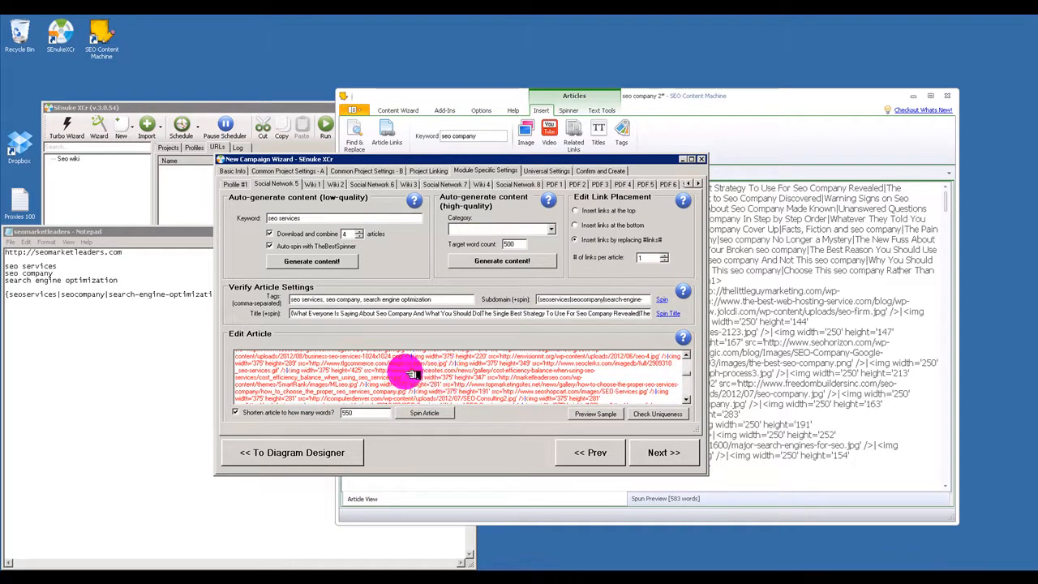
scroll(414, 373, up, 8)
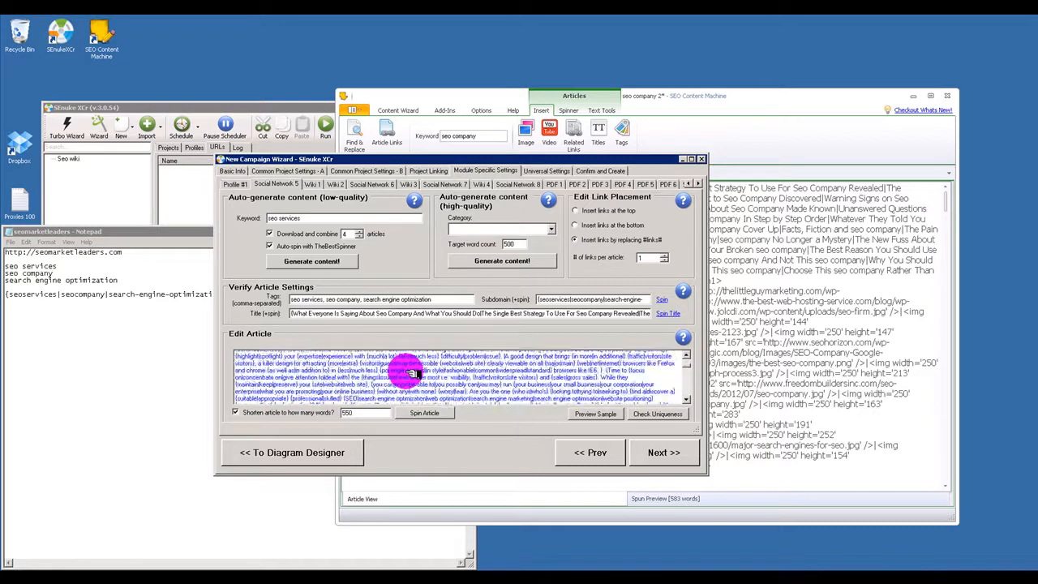
scroll(413, 374, up, 3)
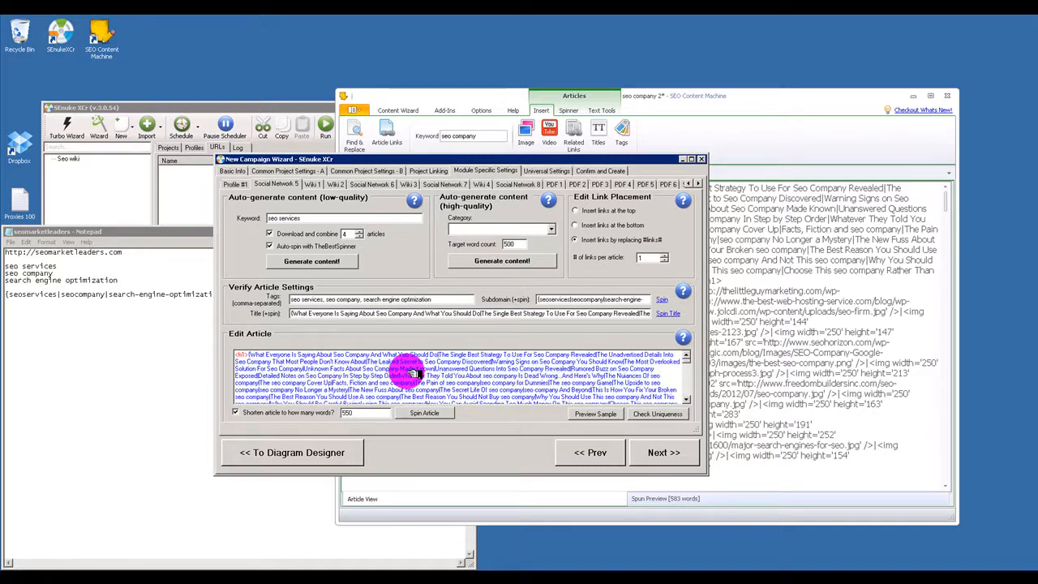
click(597, 414)
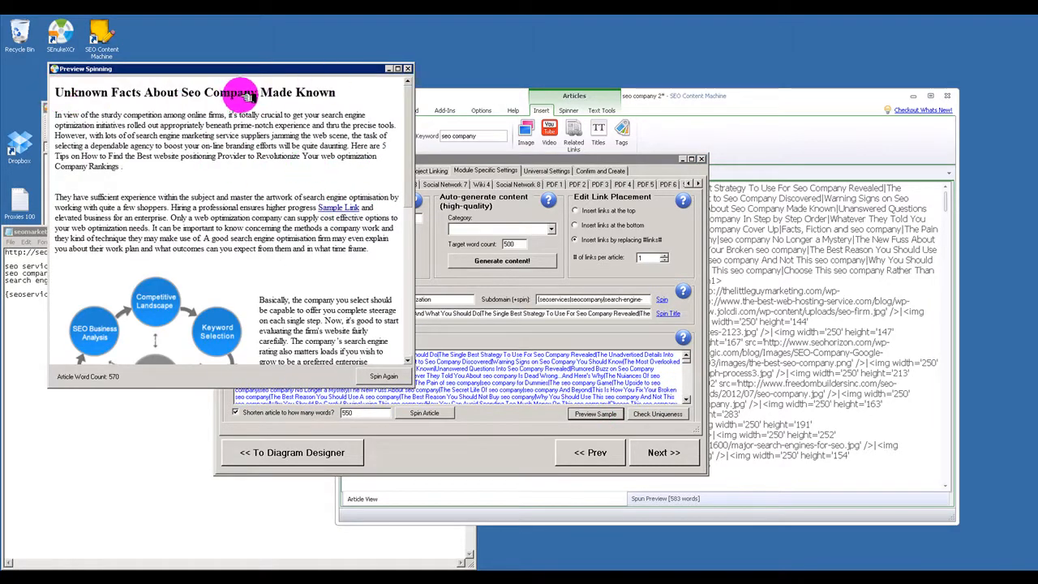
mouse_move(415, 112)
mouse_down()
mouse_move(406, 292)
mouse_move(403, 110)
mouse_up()
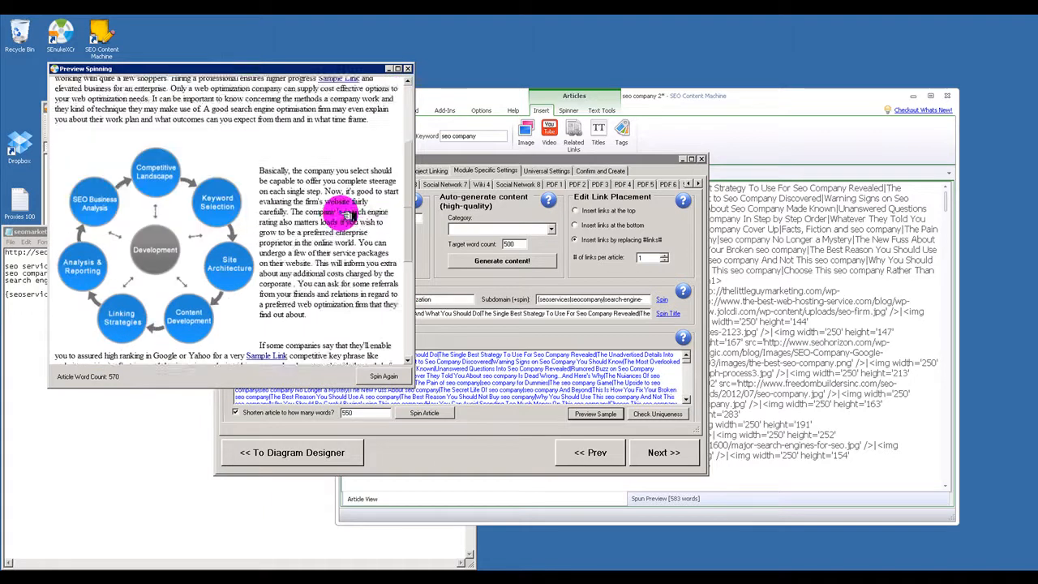
scroll(347, 212, down, 3)
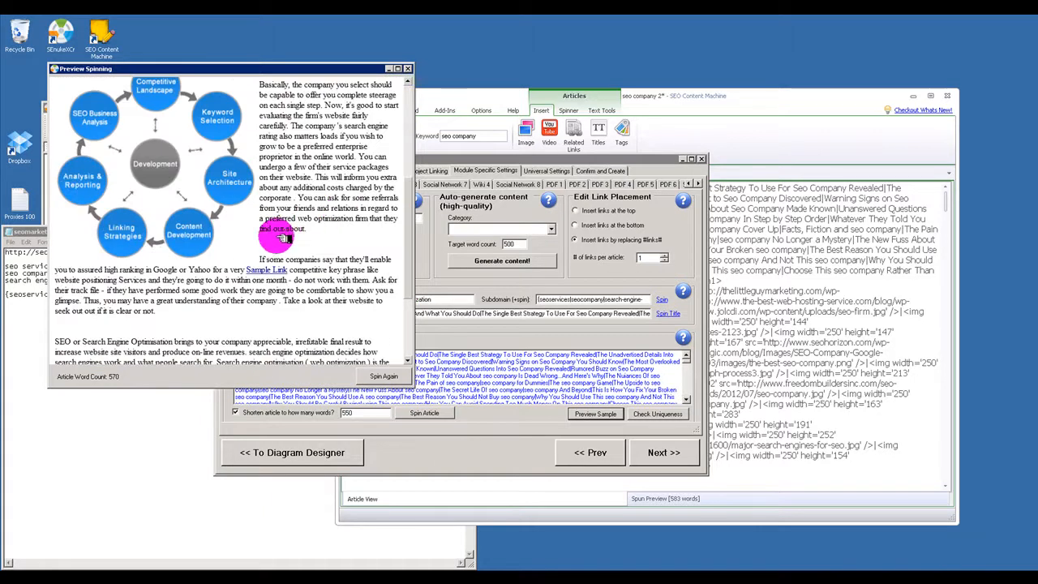
scroll(273, 262, down, 3)
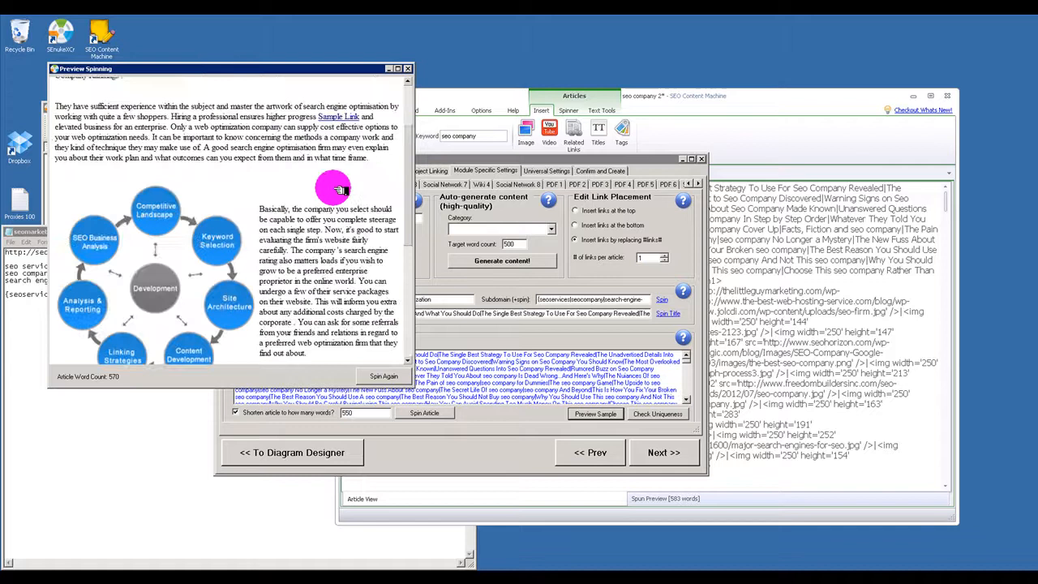
scroll(335, 195, up, 2)
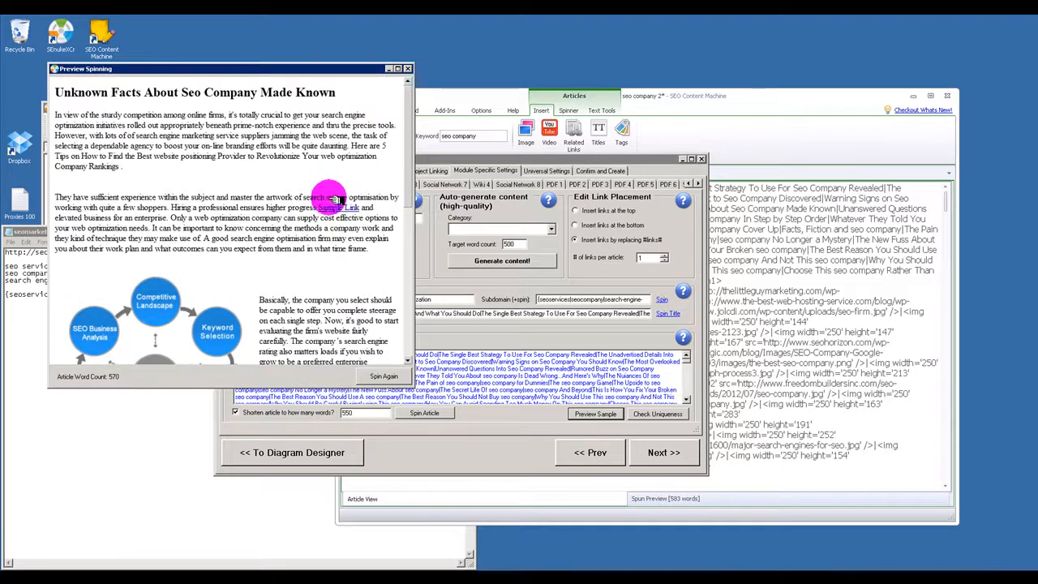
click(407, 68)
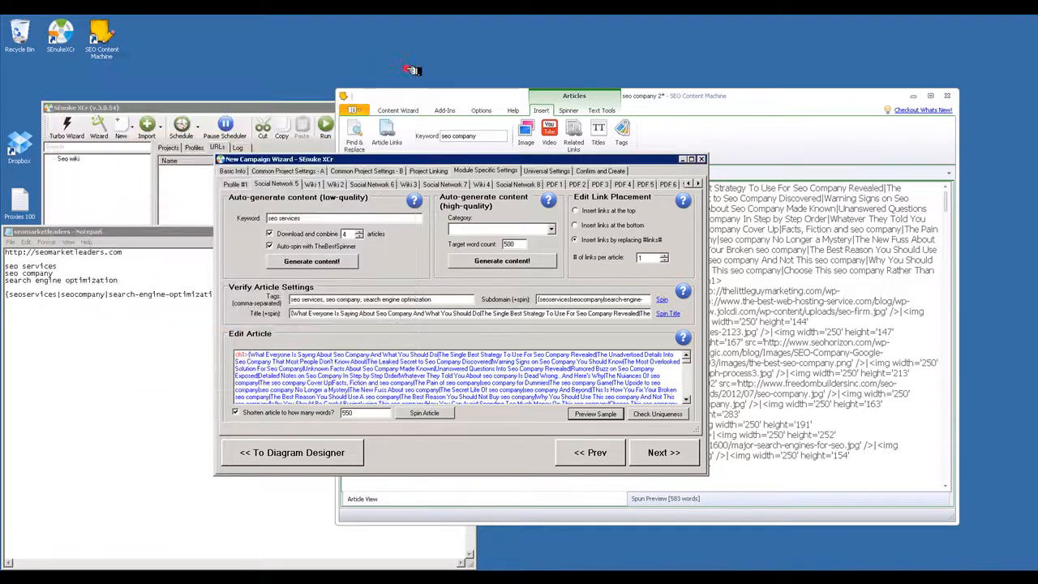
- Paste the copied seo company article into the article bodies of Wiki 1, Wiki 2 and Social Network 6
click(321, 185)
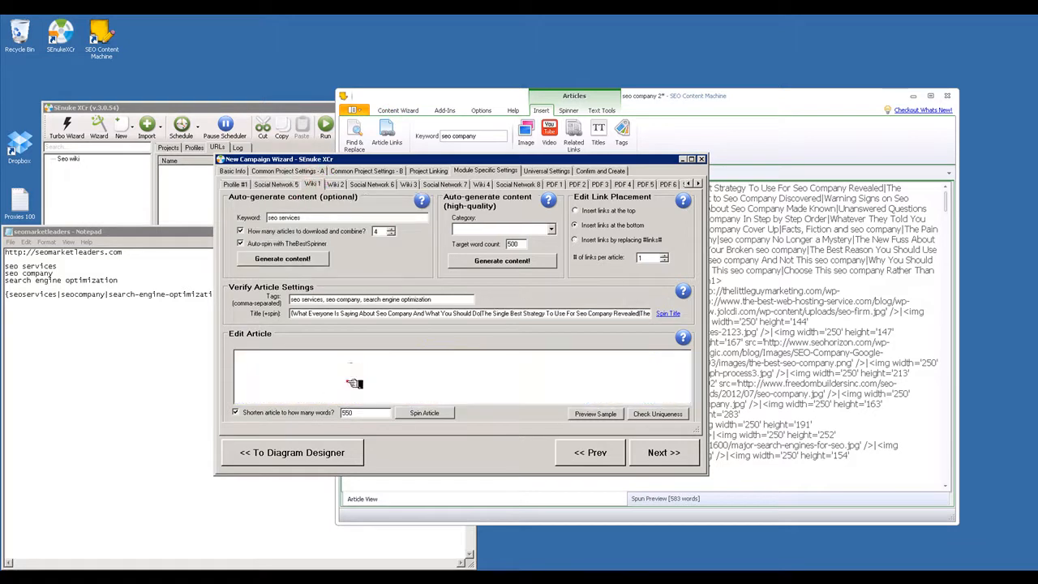
click(335, 186)
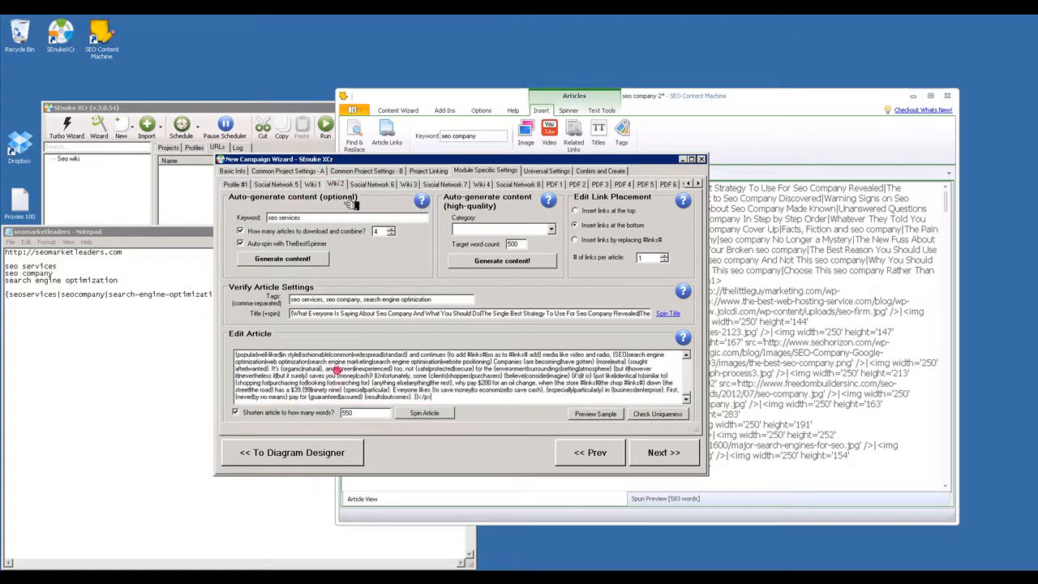
click(355, 349)
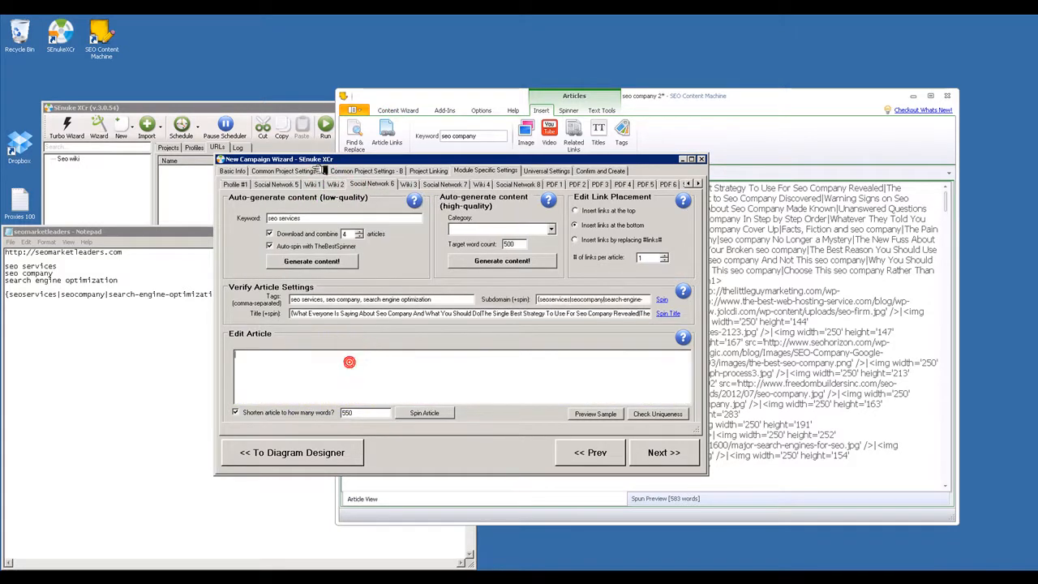
- Set the link placement of Wiki 1, Wiki 2 and Social Network 6 to insert links by replacing #links#
click(313, 184)
click(337, 184)
click(606, 239)
click(375, 185)
click(607, 241)
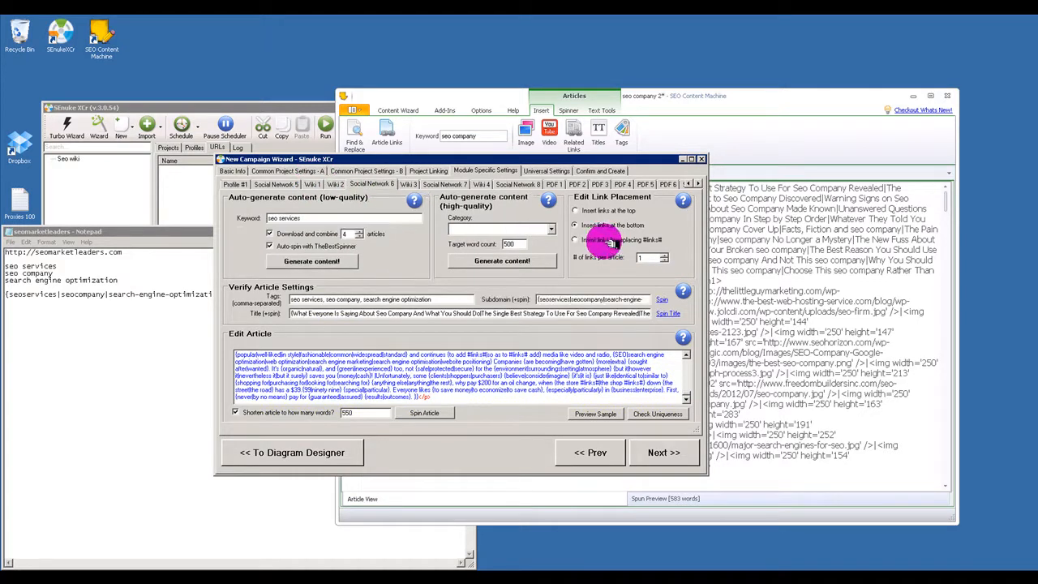
- Paste the copied article into Wiki 3 and Social Network 7, with links inserted by replacing #links#
click(410, 179)
click(399, 364)
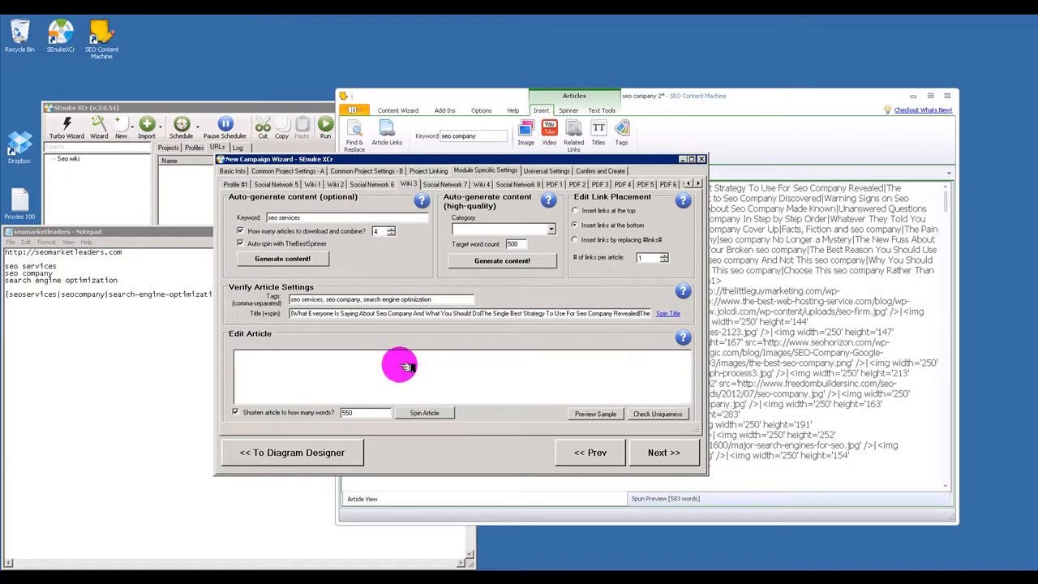
click(446, 184)
click(587, 240)
- Fill Wiki 4 and Social Network 8 with the copied article and set their links to replace #links#
click(482, 184)
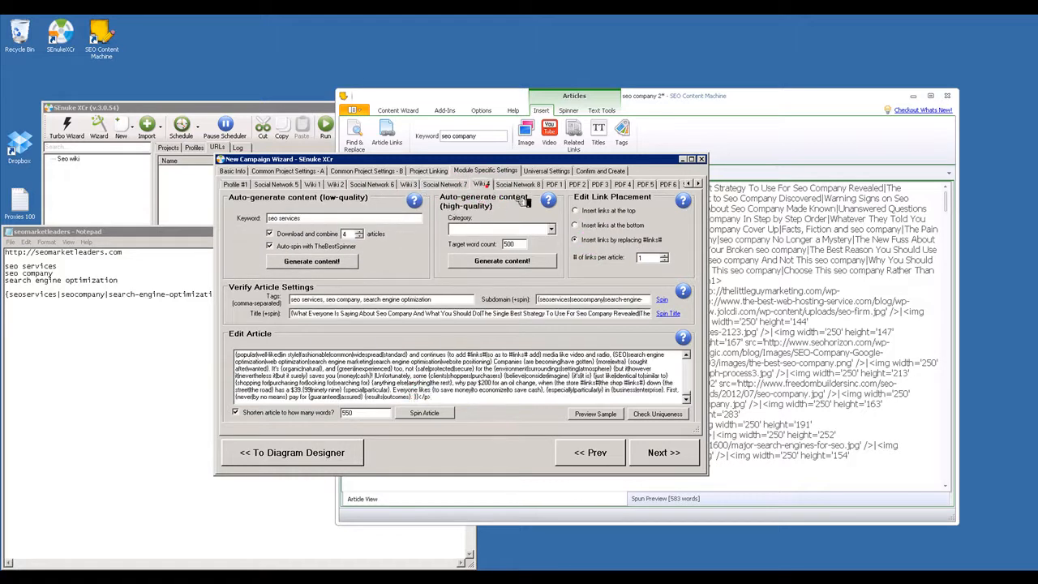
click(576, 239)
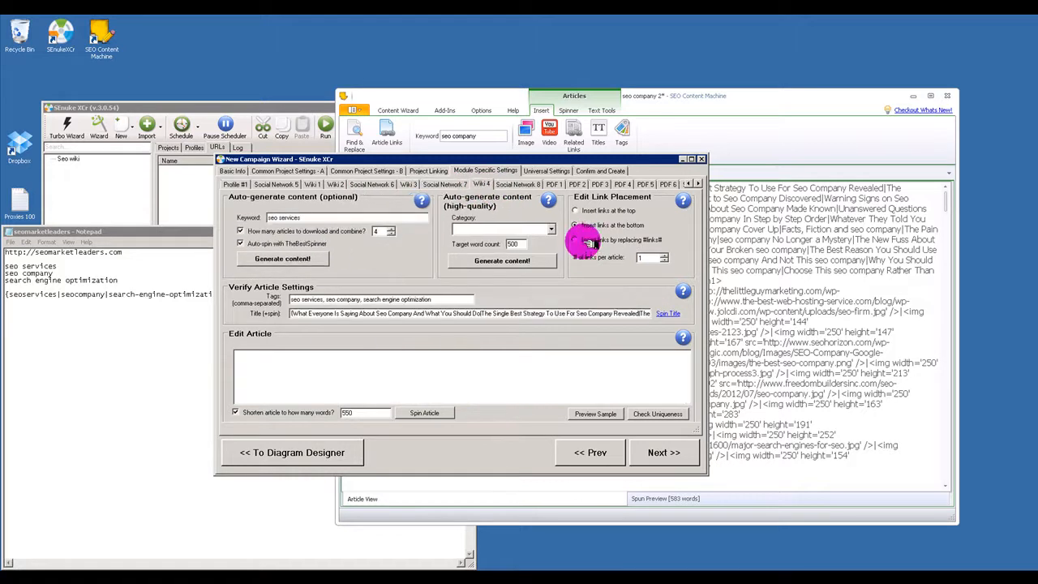
click(516, 184)
- Set PDF 1 and PDF 2 to insert links by replacing #links# and paste the copied article into both
click(554, 184)
click(578, 240)
click(543, 371)
key(ctrl+v)
click(581, 184)
click(585, 240)
click(546, 375)
key(ctrl+v)
- Set PDF 3 and PDF 4 to insert links by replacing #links# and paste the copied article into both
click(600, 184)
click(586, 241)
key(ctrl+v)
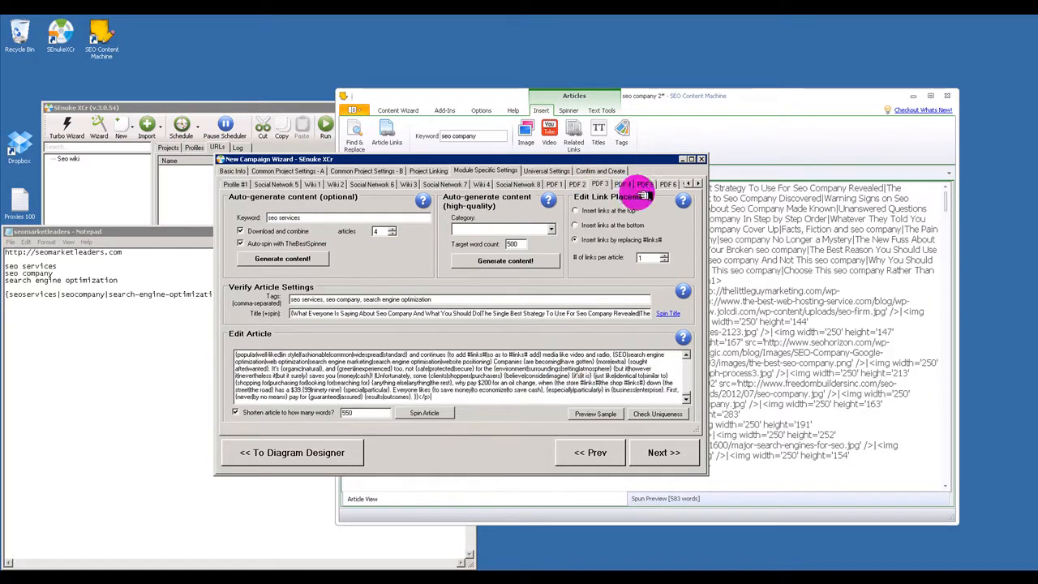
click(622, 184)
click(589, 361)
key(ctrl+v)
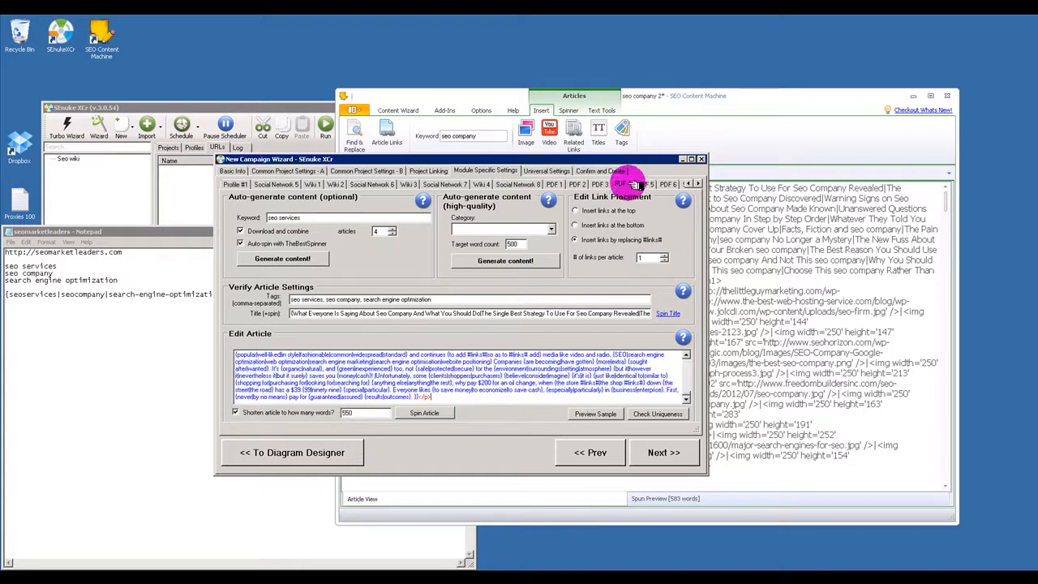
- Paste the copied article into PDF 5 and PDF 6 and set both to insert links by replacing #links#
click(643, 184)
click(580, 364)
key(ctrl+v)
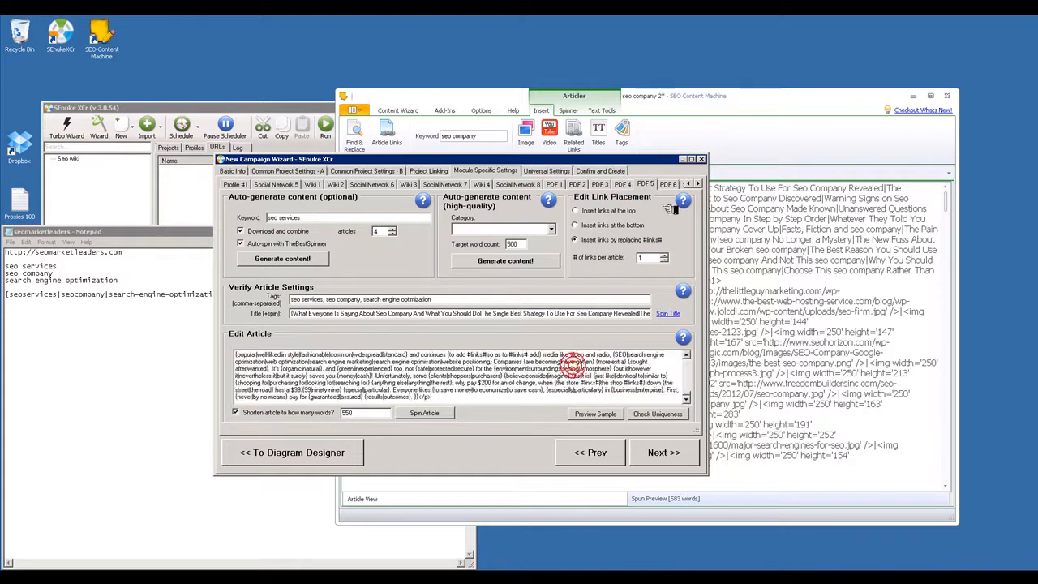
click(667, 184)
click(597, 239)
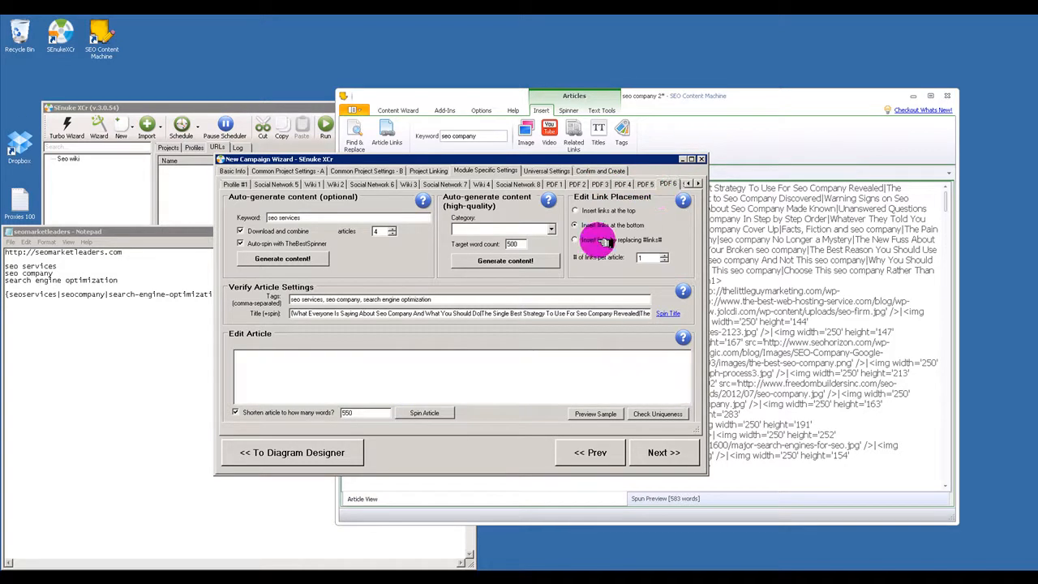
click(566, 362)
key(ctrl+v)
- Paste the copied article into Social Network 9 and Social Network 10, with links inserted by replacing #links#
click(698, 184)
click(697, 184)
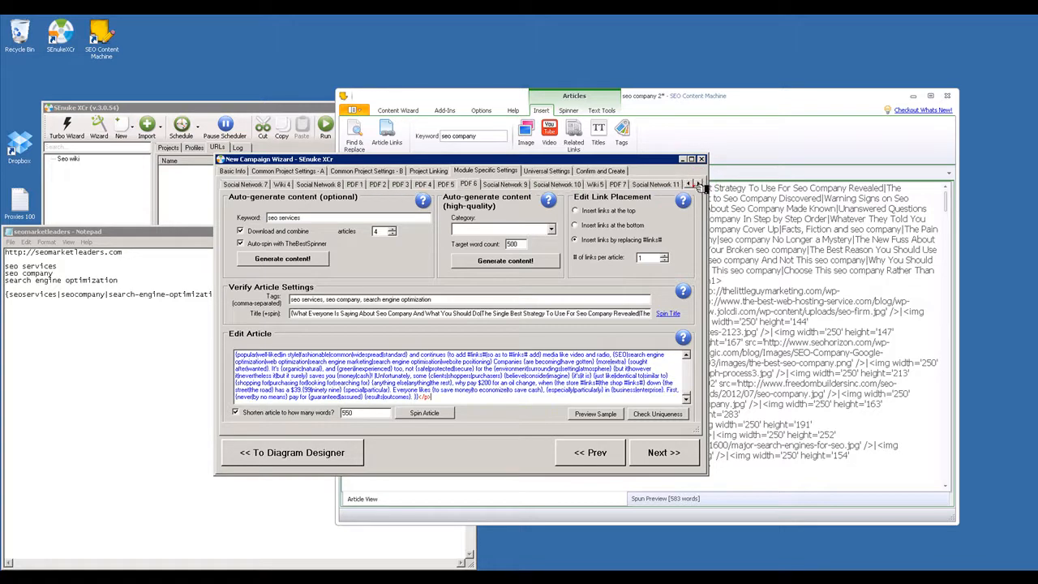
click(502, 184)
click(534, 374)
key(ctrl+v)
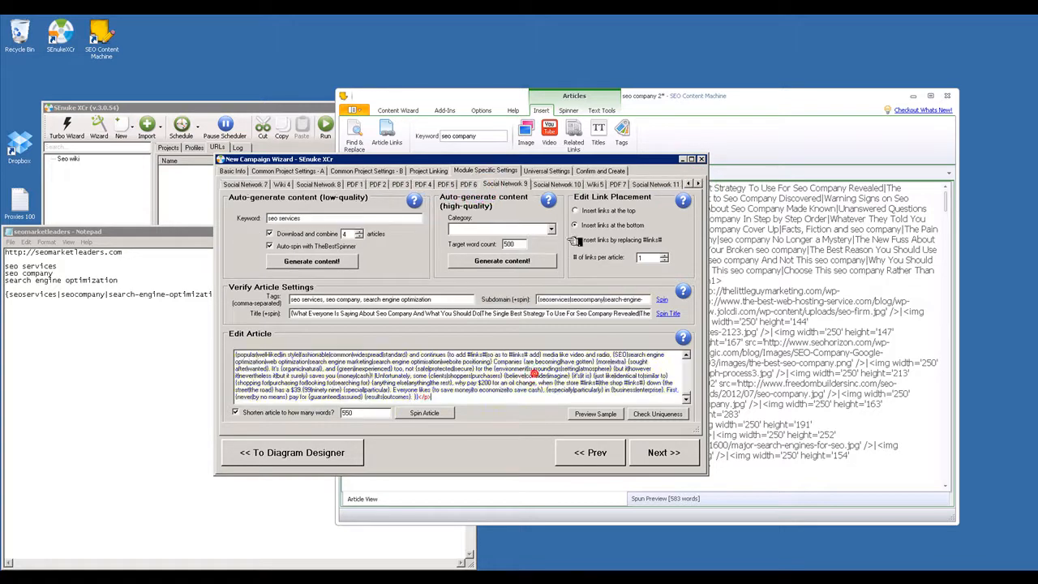
click(557, 184)
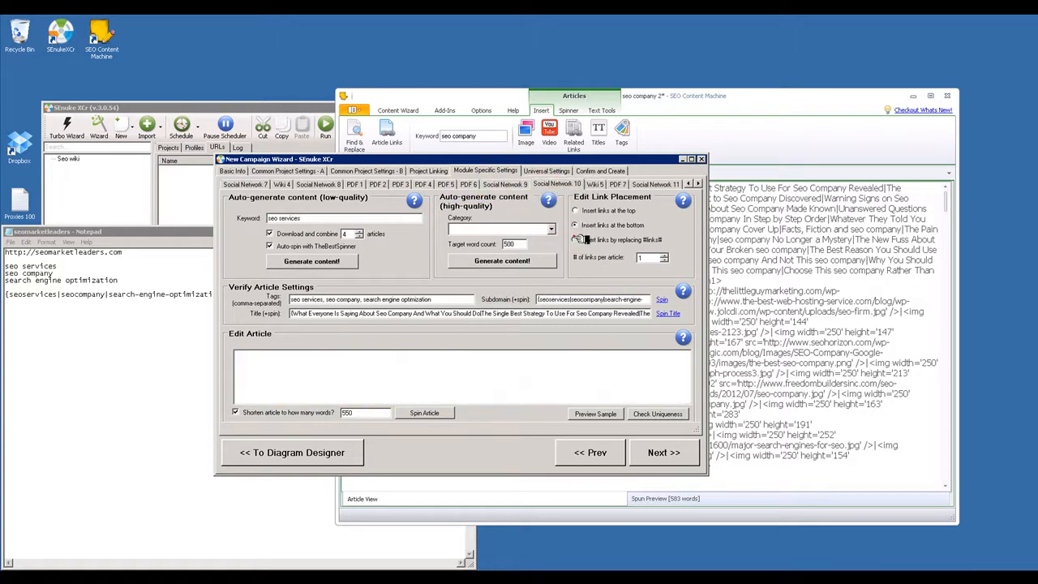
click(565, 368)
key(ctrl+v)
- Set Wiki 5 and PDF 7 to insert links by replacing #links# and paste the copied article into each
click(595, 184)
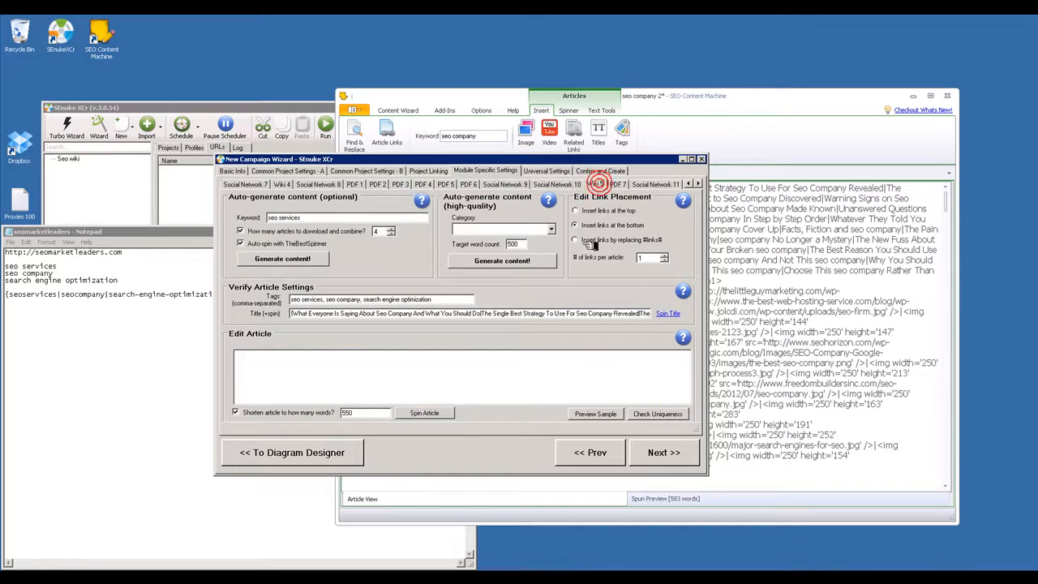
click(581, 393)
key(ctrl+v)
click(618, 184)
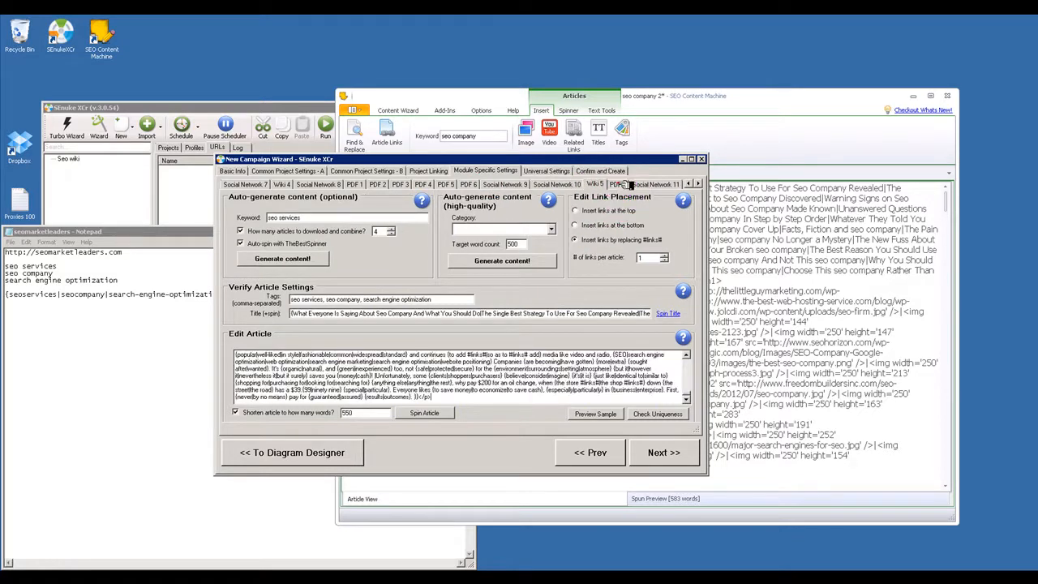
click(564, 376)
key(ctrl+v)
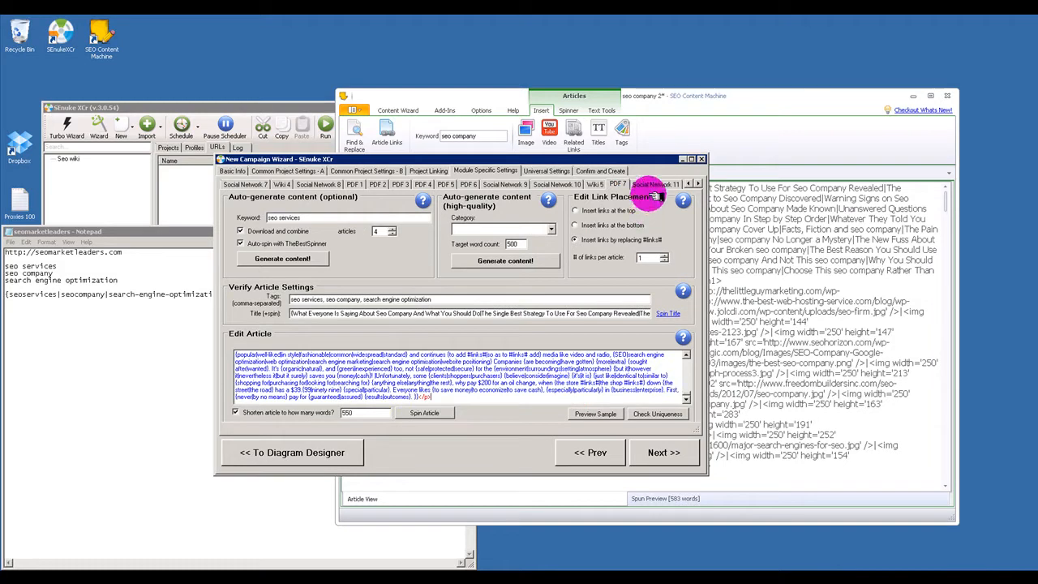
- Set Social Network 11 to insert links by replacing #links# and paste the copied article into its body
click(655, 184)
click(596, 239)
click(583, 384)
key(ctrl+v)
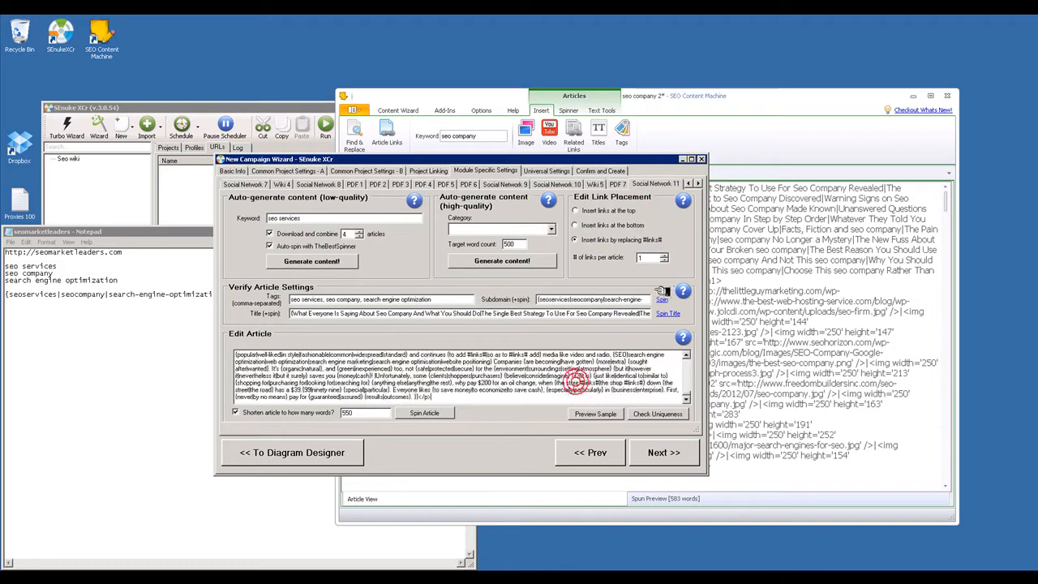
- Set Social Network 12 to insert links by replacing #links# and paste the copied article into its body
click(698, 184)
click(698, 184)
click(698, 185)
click(699, 184)
click(543, 185)
click(585, 240)
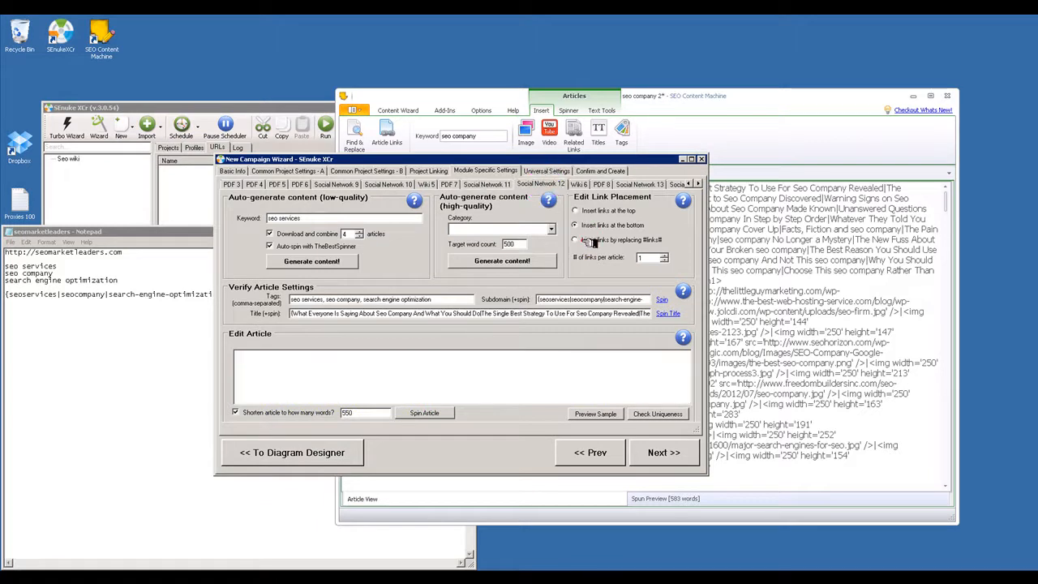
click(580, 372)
key(ctrl+v)
- Set Wiki 6 and PDF 8 to insert links by replacing #links# and paste the copied article into each
click(580, 184)
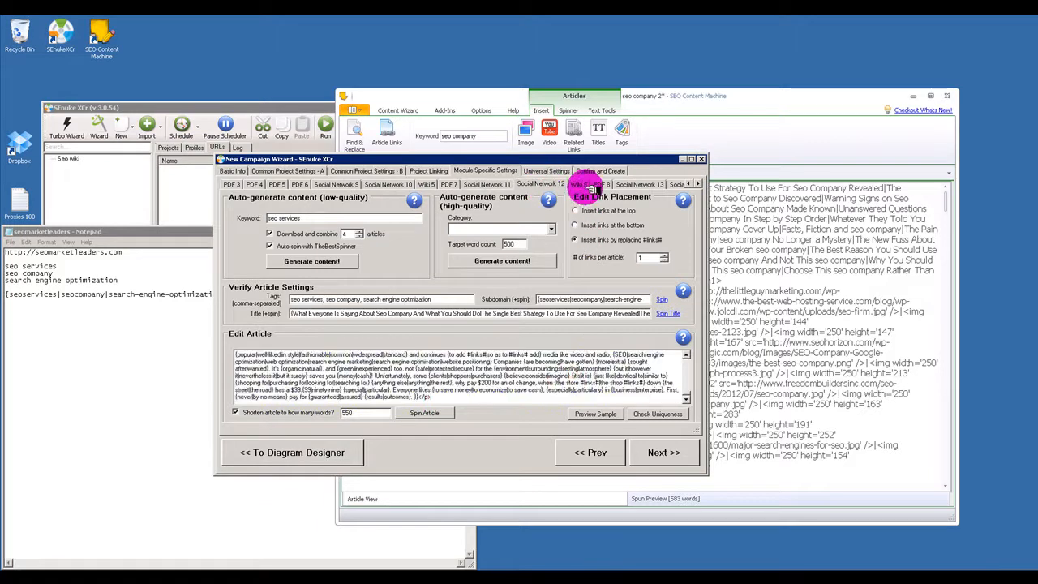
click(581, 241)
click(560, 372)
key(ctrl+v)
click(604, 184)
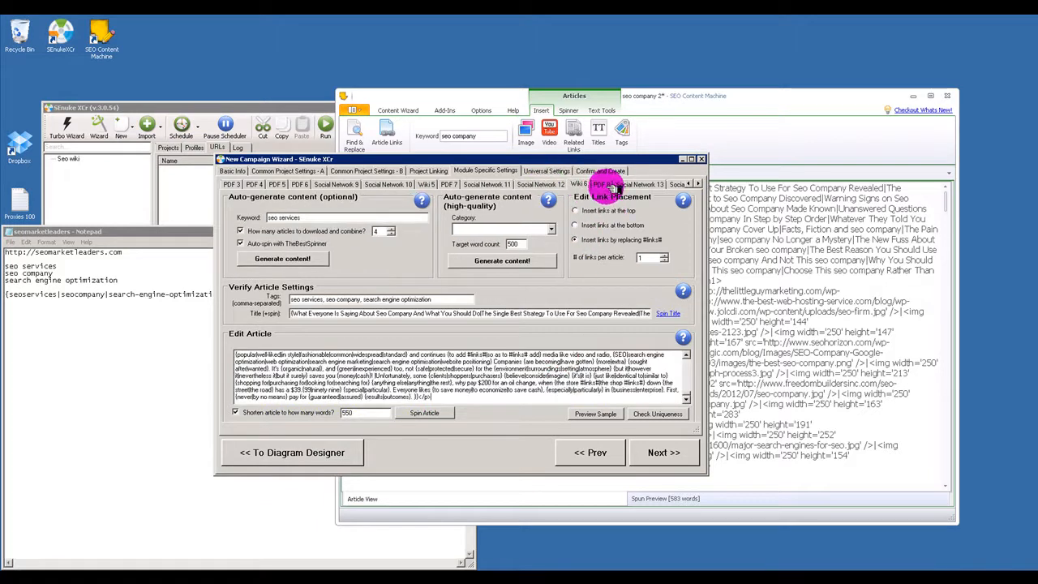
click(583, 240)
click(571, 369)
key(ctrl+v)
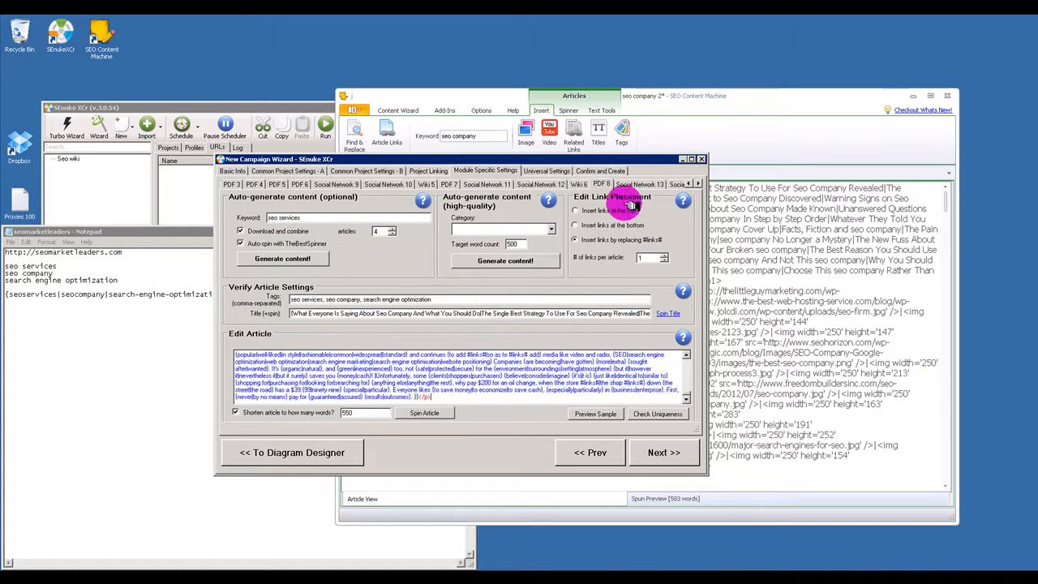
- Set Social Network 13 to insert links by replacing #links# and paste the copied article into its body
click(637, 185)
click(579, 240)
click(563, 371)
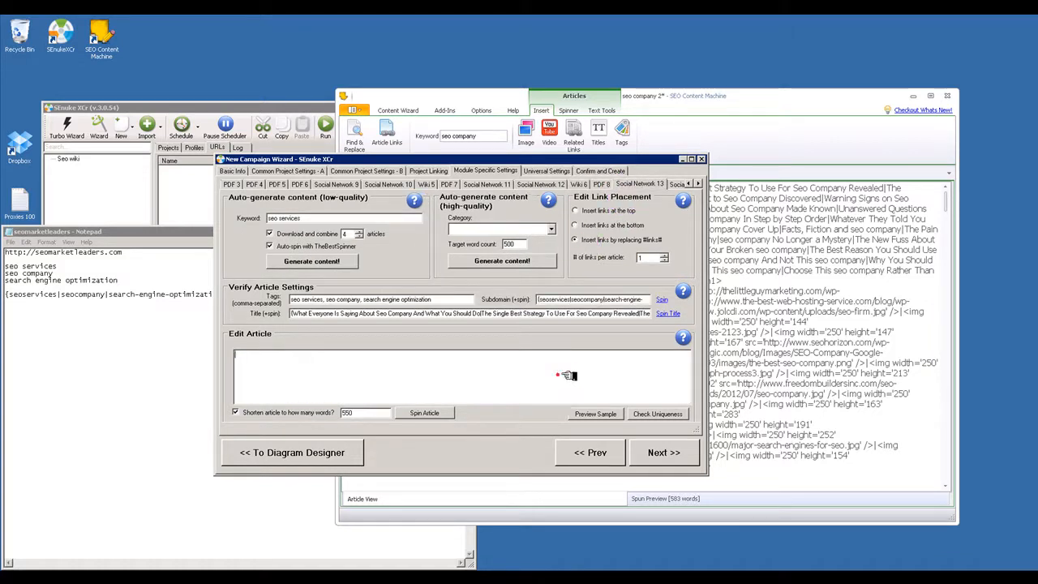
key(ctrl+v)
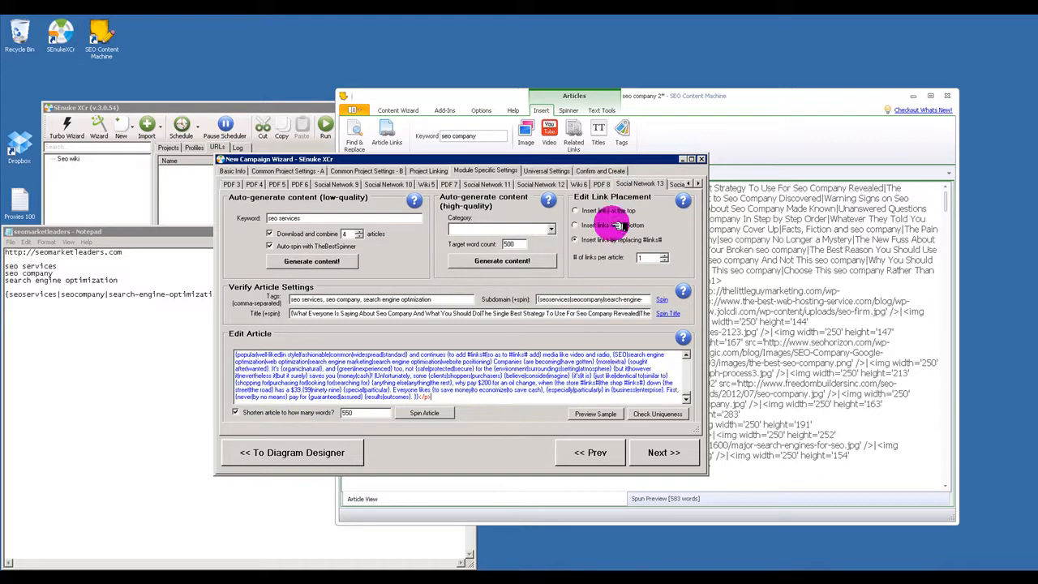
- Set Social Network 14 and Wiki 7 to insert links by replacing #links# and paste the copied article into each
click(699, 184)
click(699, 184)
click(699, 185)
click(486, 185)
click(592, 240)
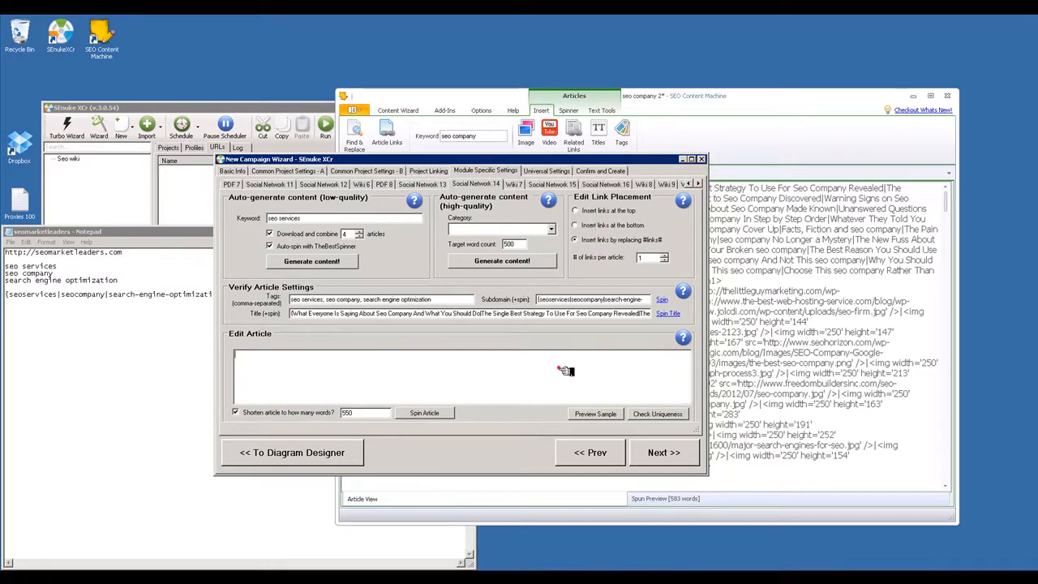
click(523, 185)
click(575, 240)
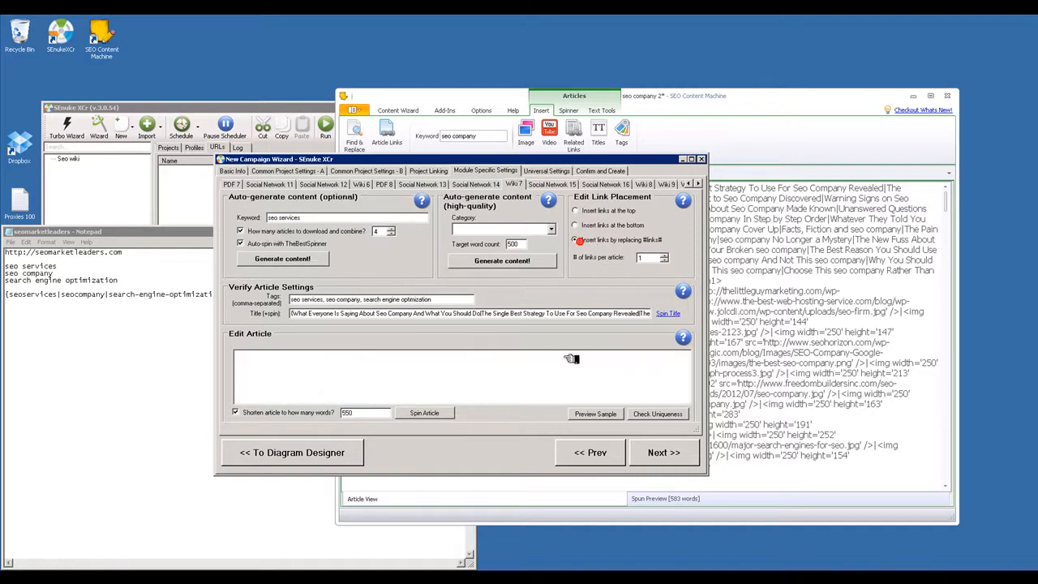
- Set Social Network 15, Social Network 16 and Wiki 8 to replace #links# with links and paste the copied article into each
click(551, 184)
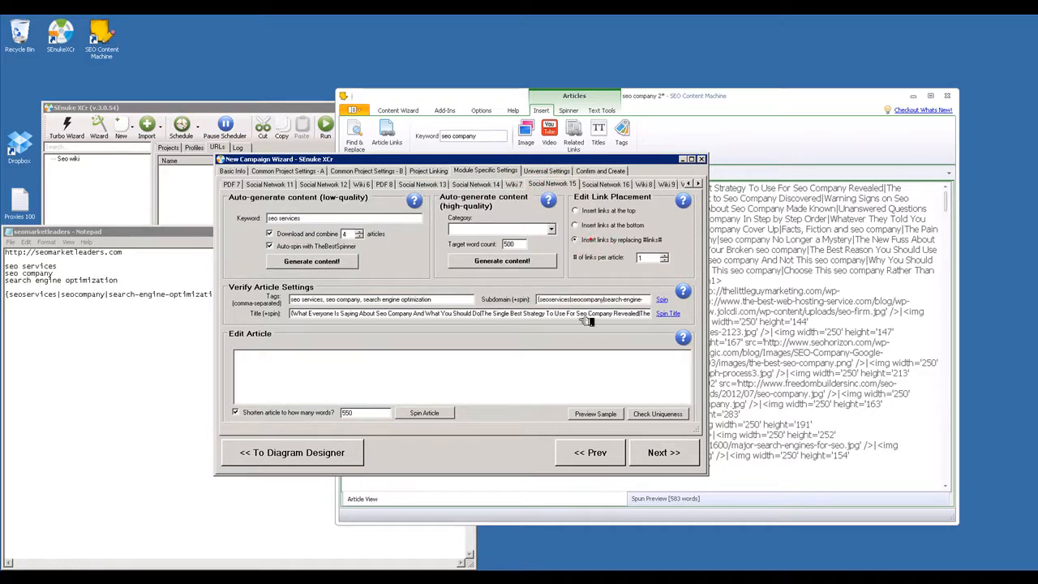
click(601, 184)
click(580, 240)
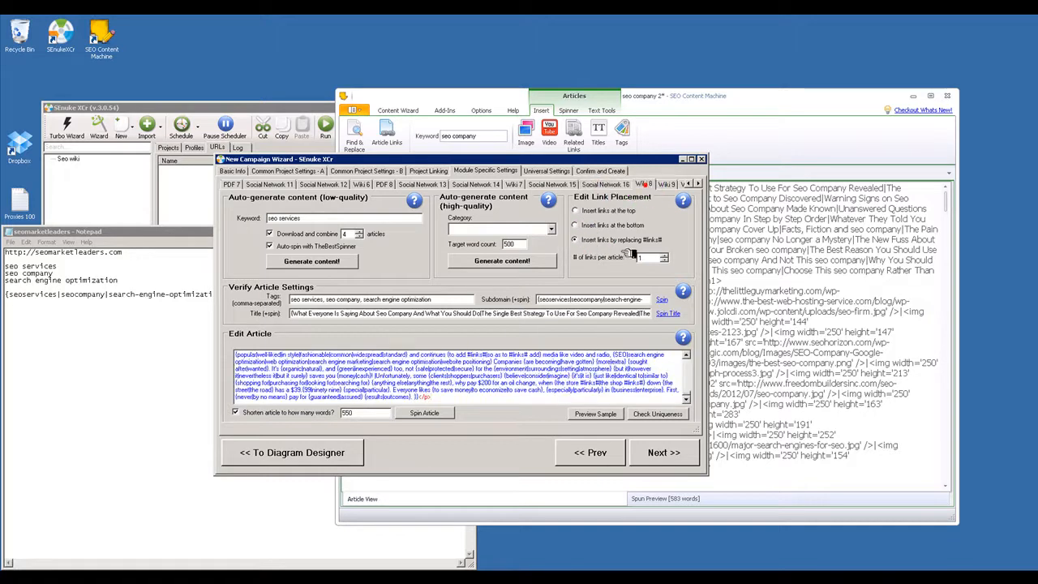
click(643, 185)
click(579, 239)
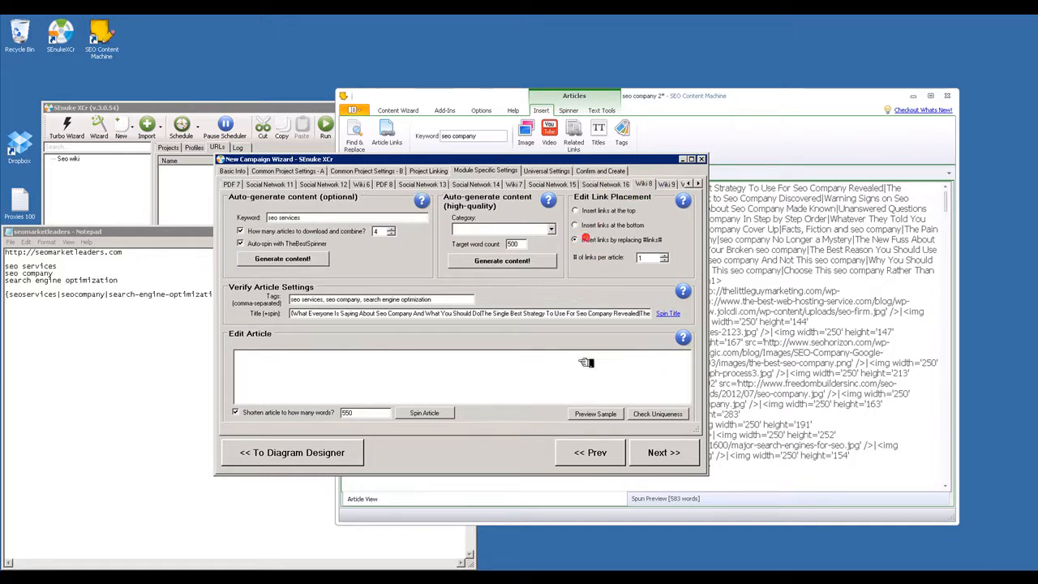
- Set Wiki 9 and Wiki 10 to insert links by replacing #links# and paste the copied article into both
click(697, 184)
click(697, 185)
click(697, 184)
click(698, 184)
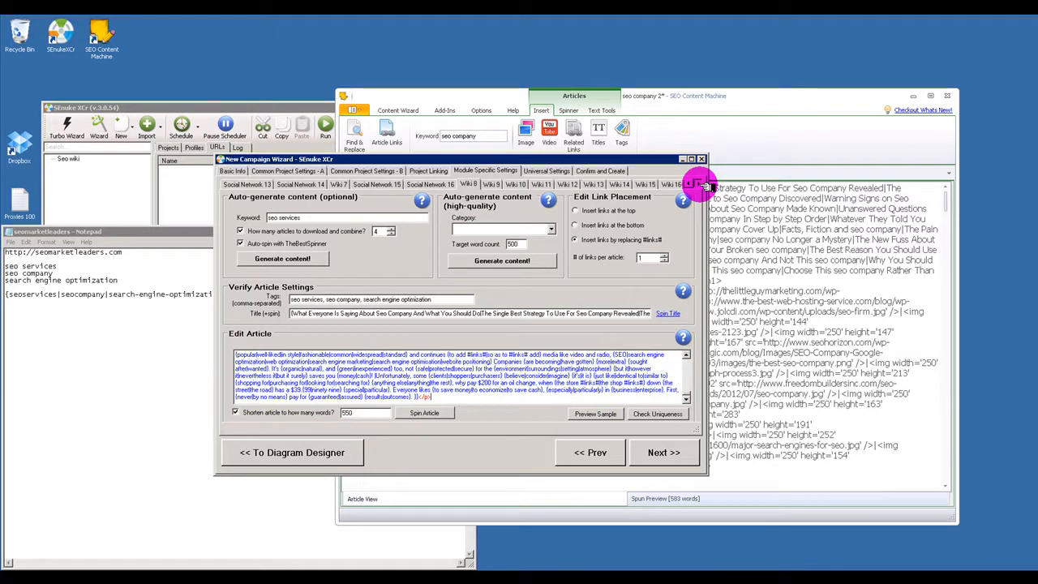
click(491, 184)
click(576, 240)
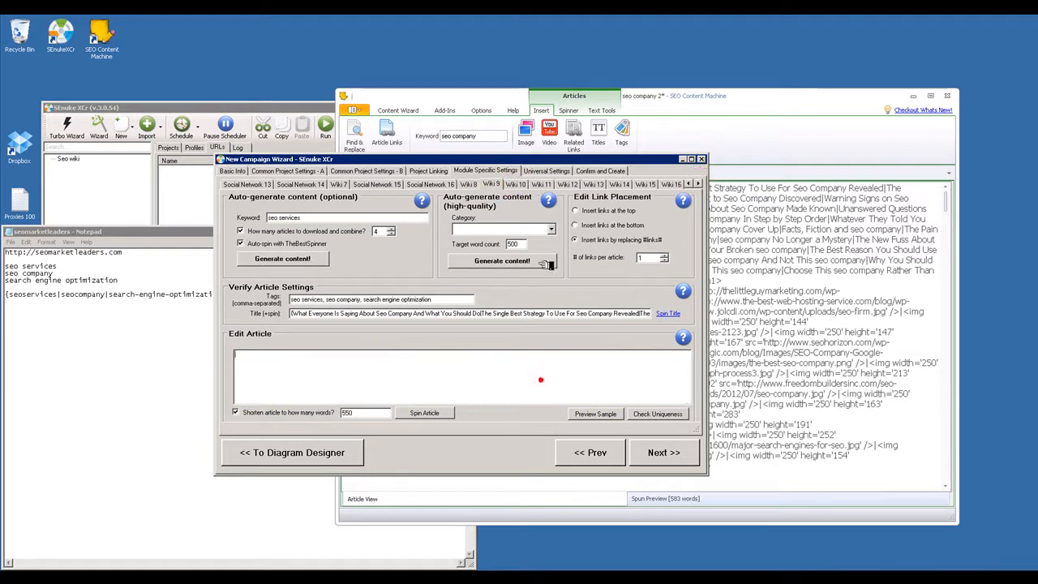
click(516, 184)
- Fill Wiki 11, Wiki 12 and Wiki 13 with the copied article and set their links to replace #links#
click(541, 184)
click(567, 184)
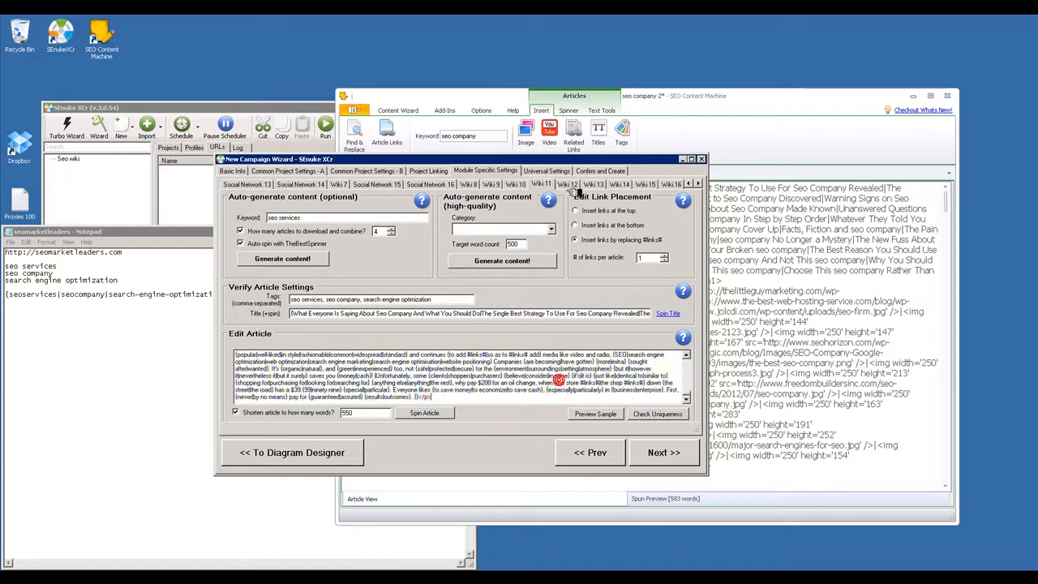
click(593, 184)
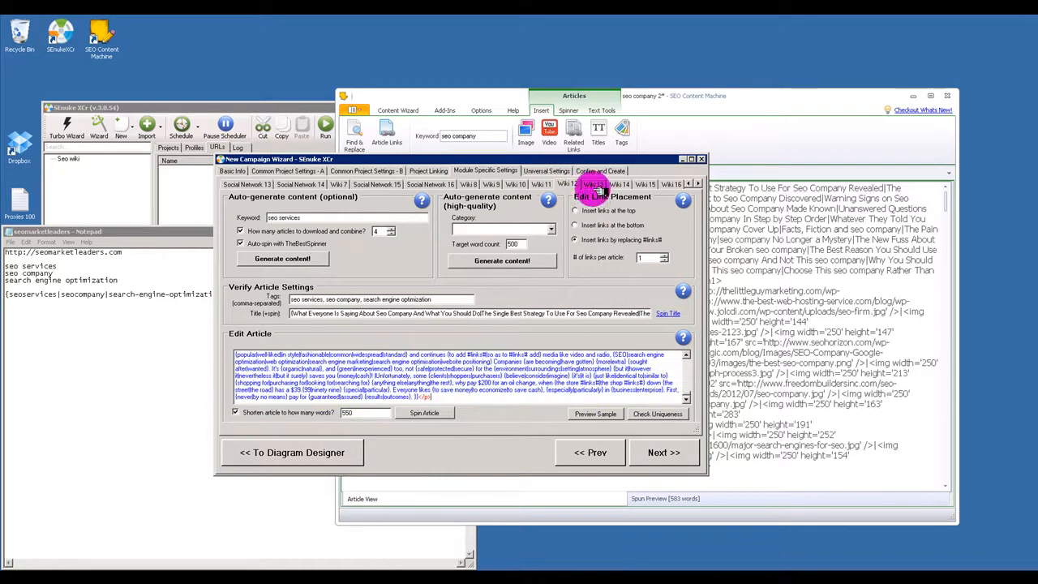
click(577, 239)
- Set Wiki 14, Wiki 15 and Wiki 16 to insert links by replacing #links# and paste the copied article into each
click(621, 185)
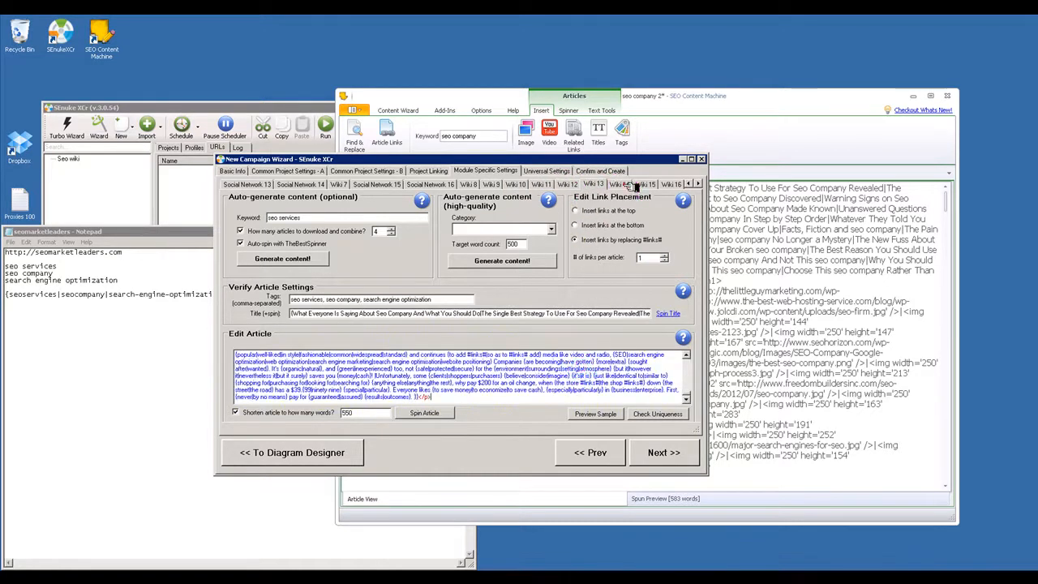
click(600, 239)
click(645, 184)
click(576, 239)
click(672, 184)
click(592, 240)
click(540, 384)
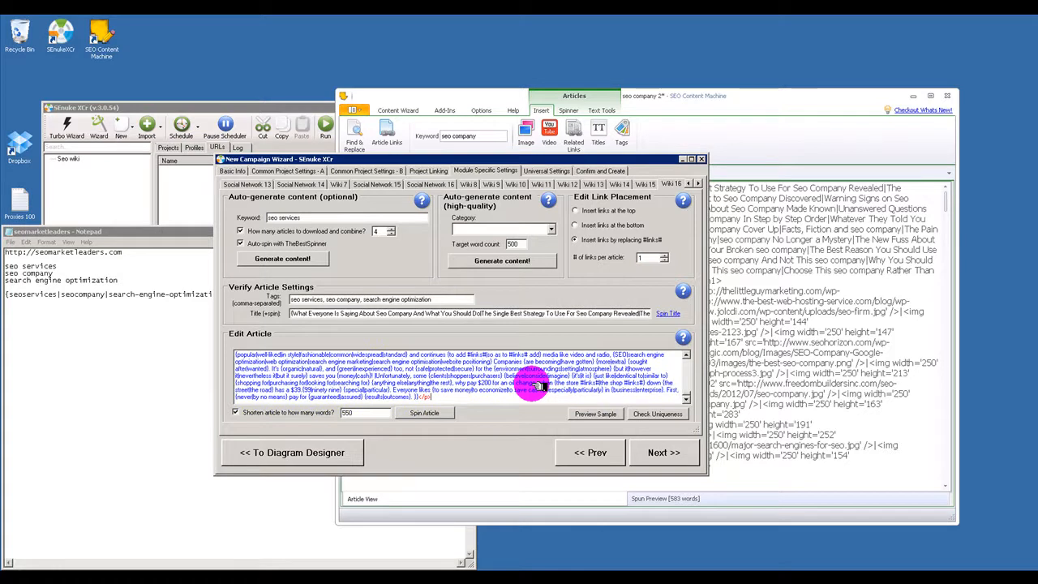
- Check the Decaptcher account balance in the universal settings and proceed to confirming the campaign
click(667, 452)
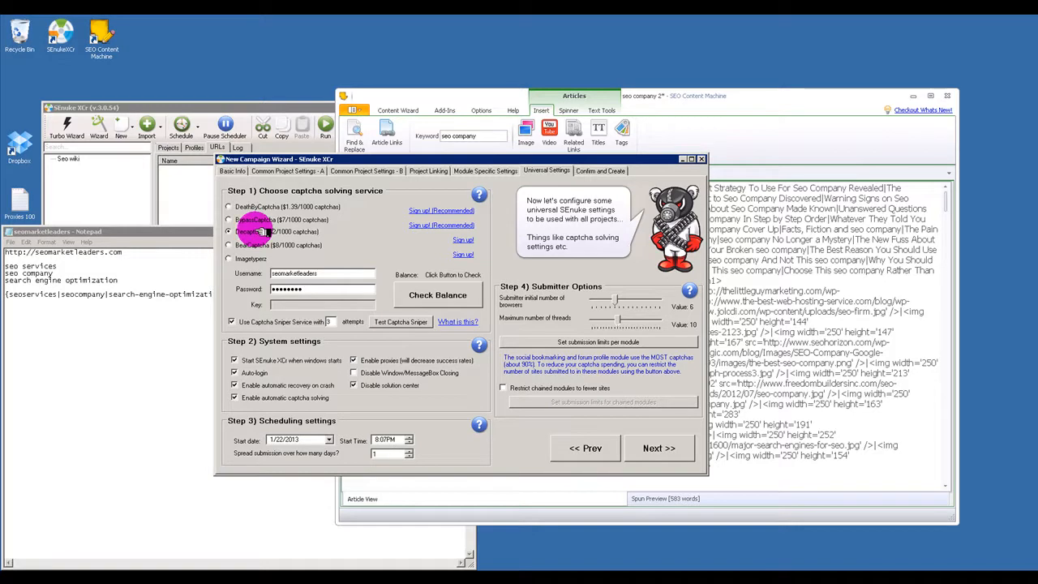
click(467, 302)
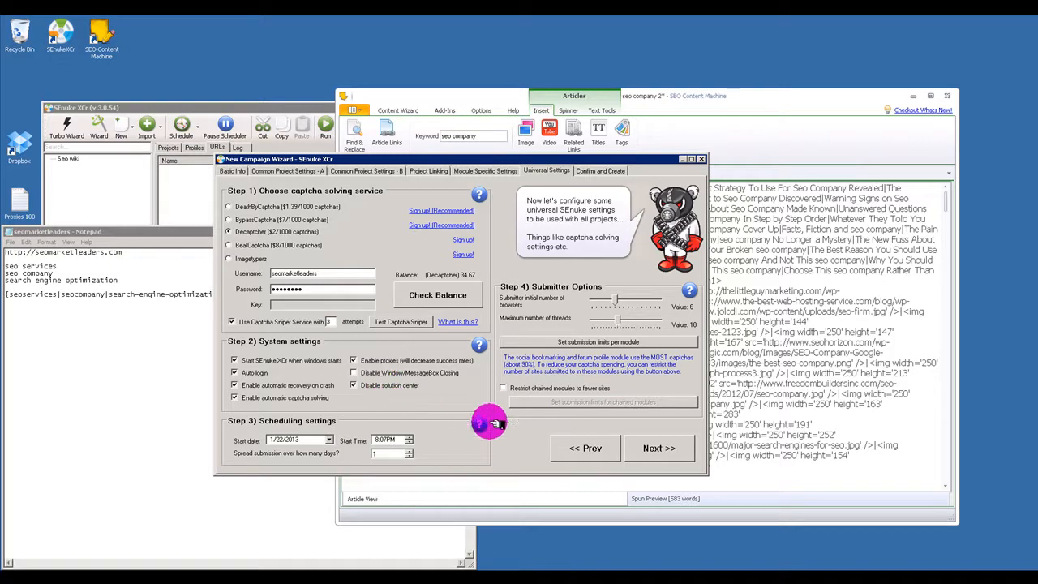
click(661, 448)
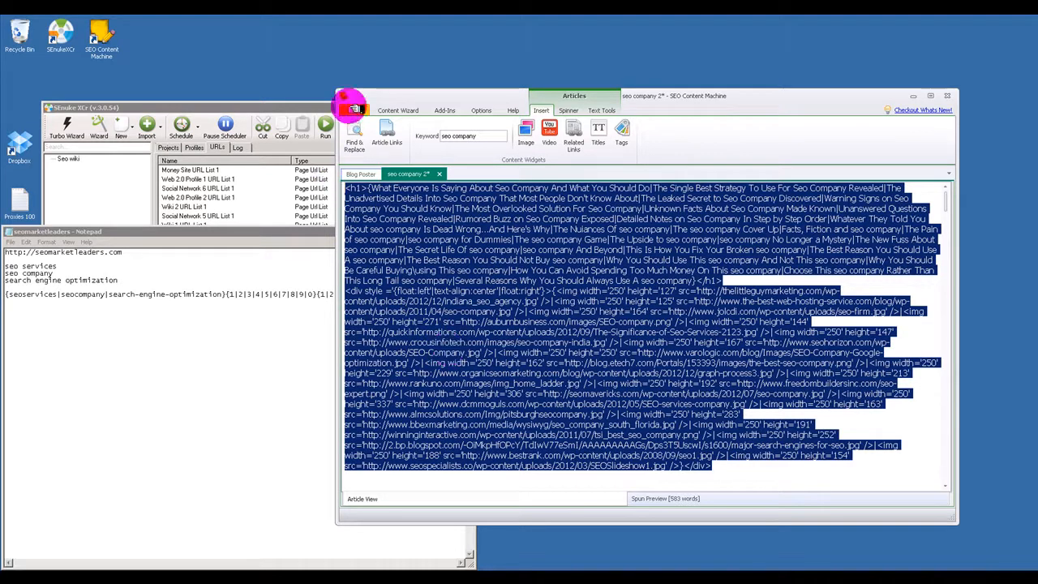
- Show the project list of the Seo wiki campaign and select New Wizard Project 1
click(134, 216)
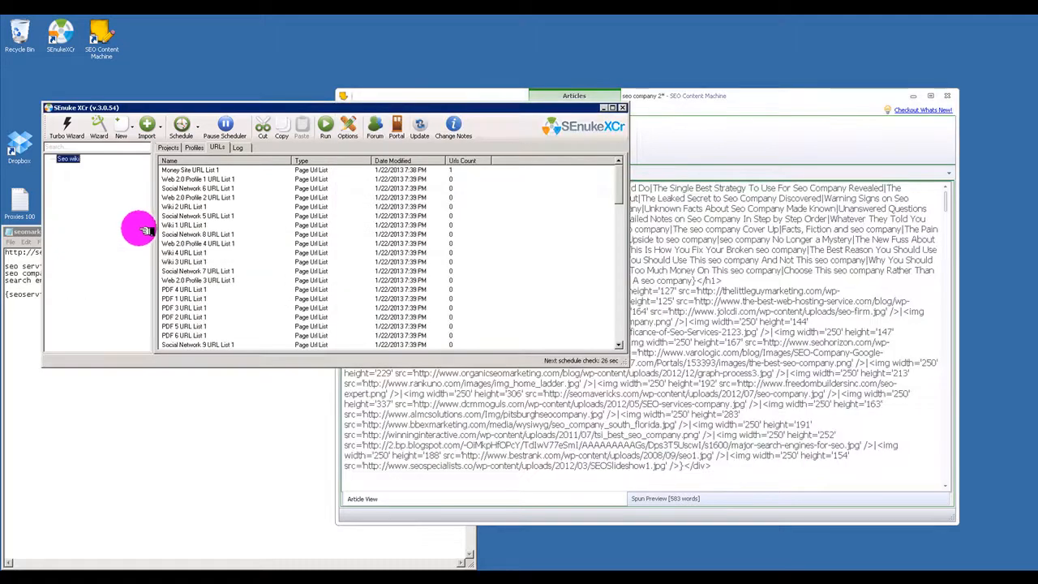
click(167, 147)
mouse_move(614, 167)
mouse_down()
mouse_move(616, 308)
mouse_move(605, 331)
mouse_move(605, 310)
mouse_move(625, 319)
mouse_move(608, 195)
mouse_move(620, 182)
mouse_move(610, 162)
mouse_up()
click(194, 171)
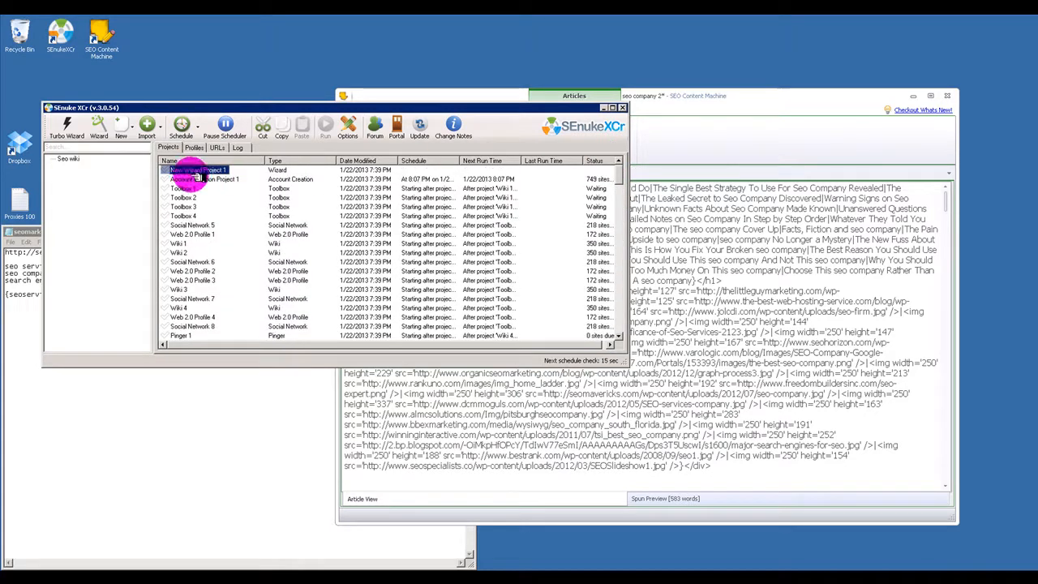
- Try to start Account Creation Project 1, decline deleting its active schedule, and close the project
click(191, 179)
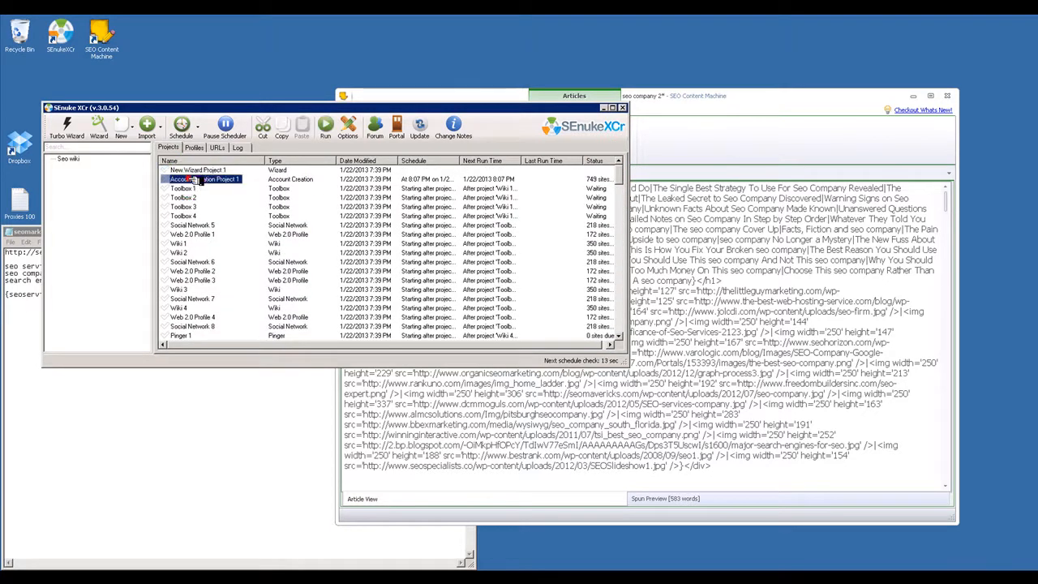
double_click(194, 180)
click(50, 75)
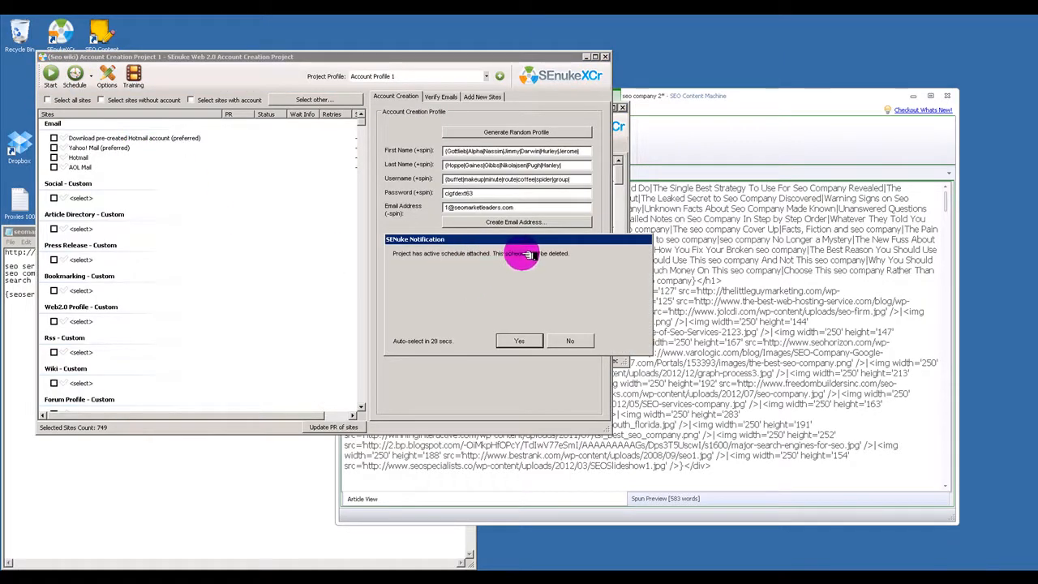
click(573, 341)
click(603, 57)
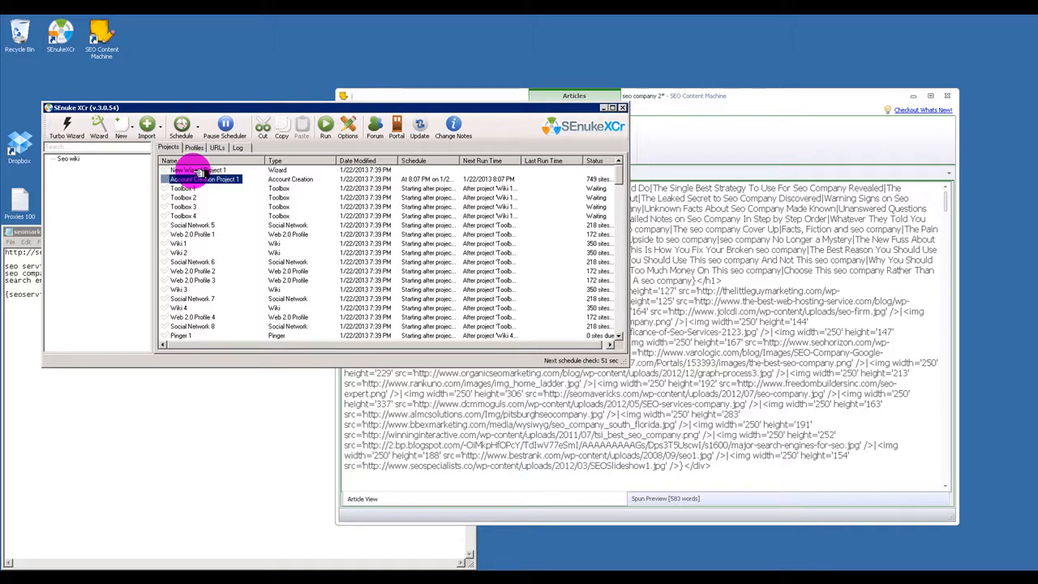
- Reopen New Wizard Project 1 and change the campaign name to Seo social network
double_click(198, 172)
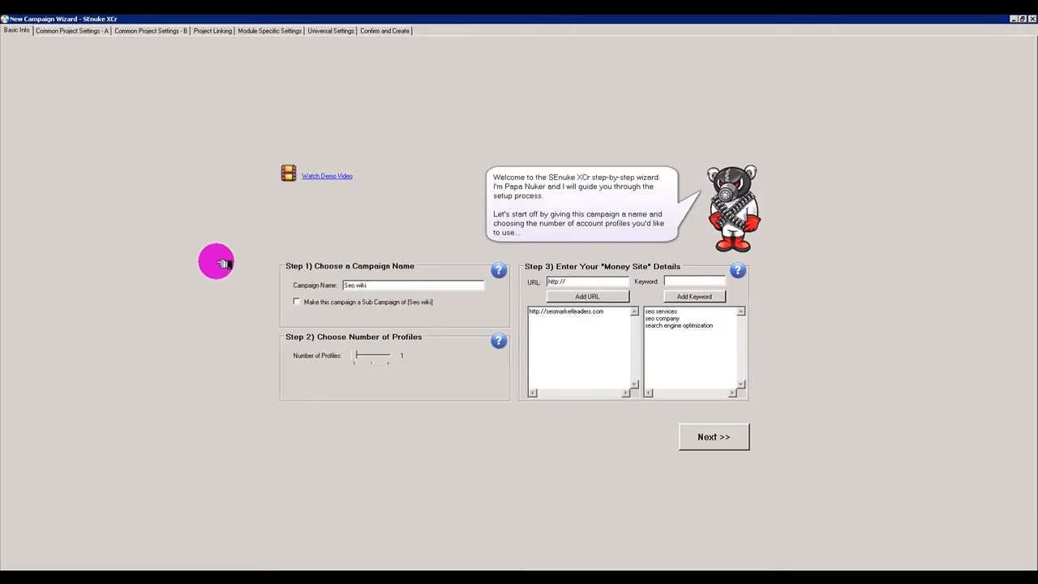
drag(348, 292, 367, 289)
double_click(367, 289)
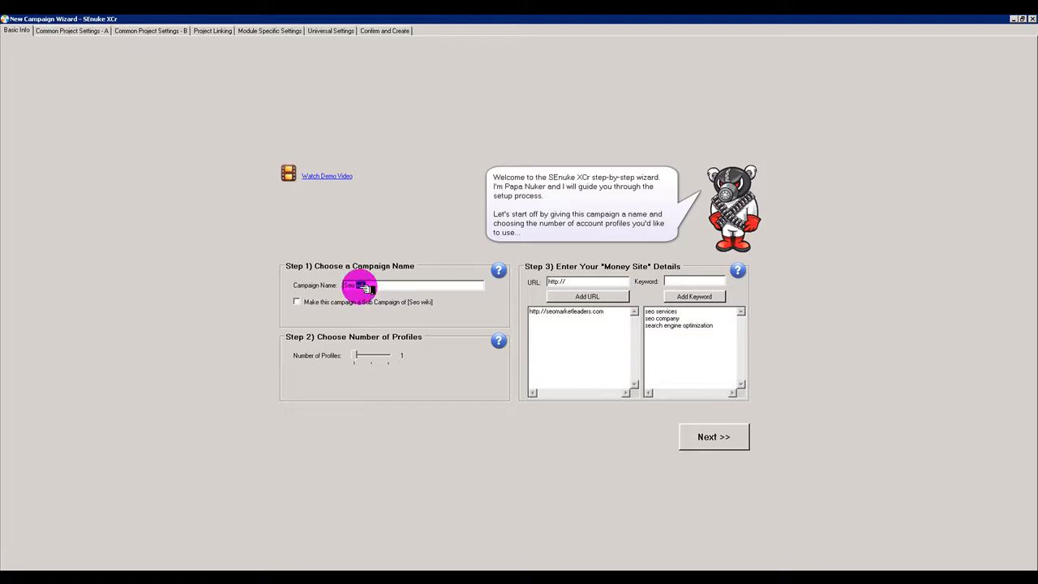
click(364, 288)
text(etwork)
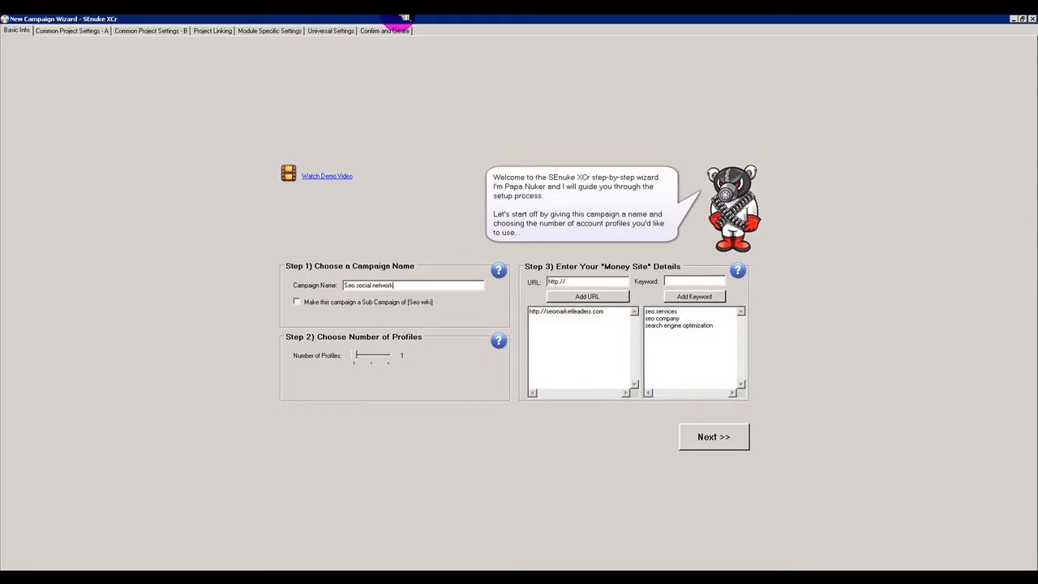
double_click(266, 18)
- Load the Social Network Megaton SEnuke Template from the Dropbox SENuke Megaton Templates folder into the project linking diagram
click(487, 365)
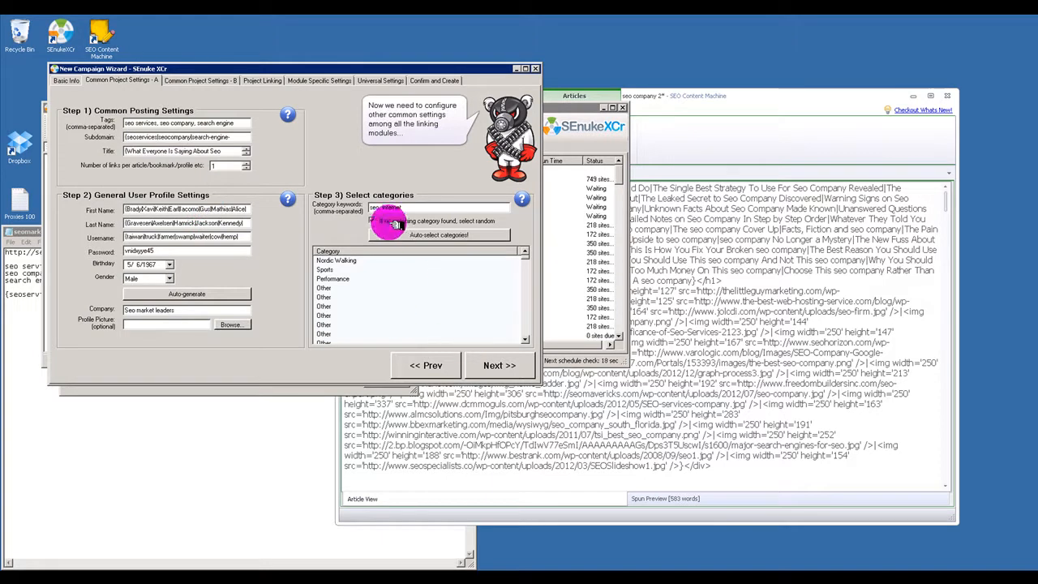
click(268, 80)
click(269, 81)
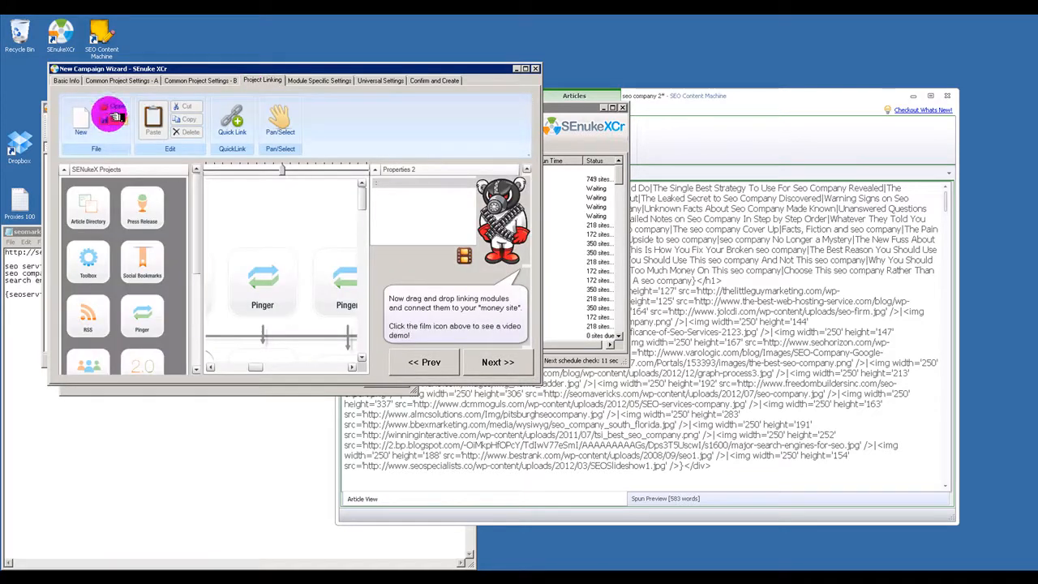
click(115, 107)
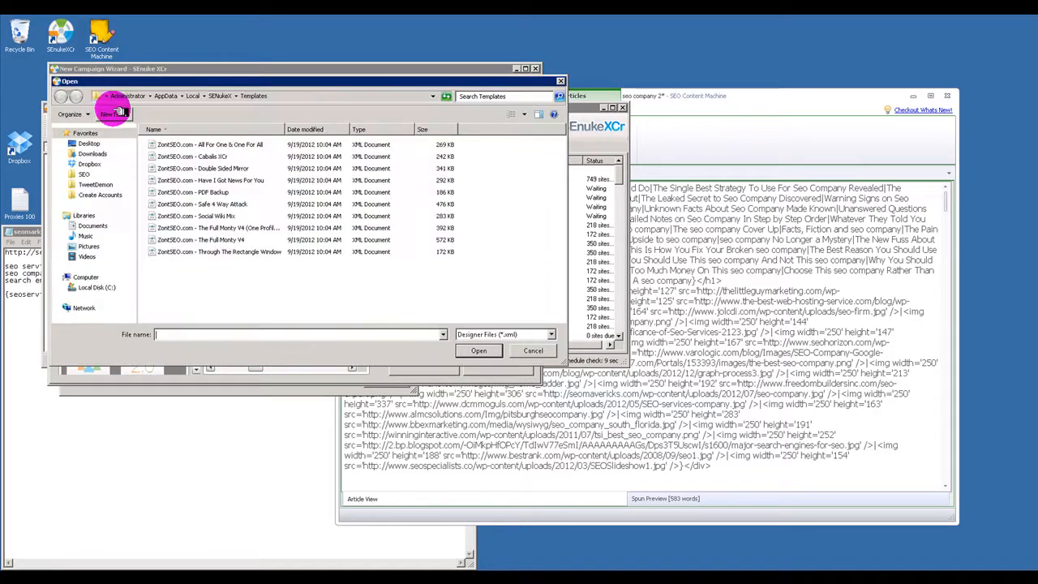
click(91, 165)
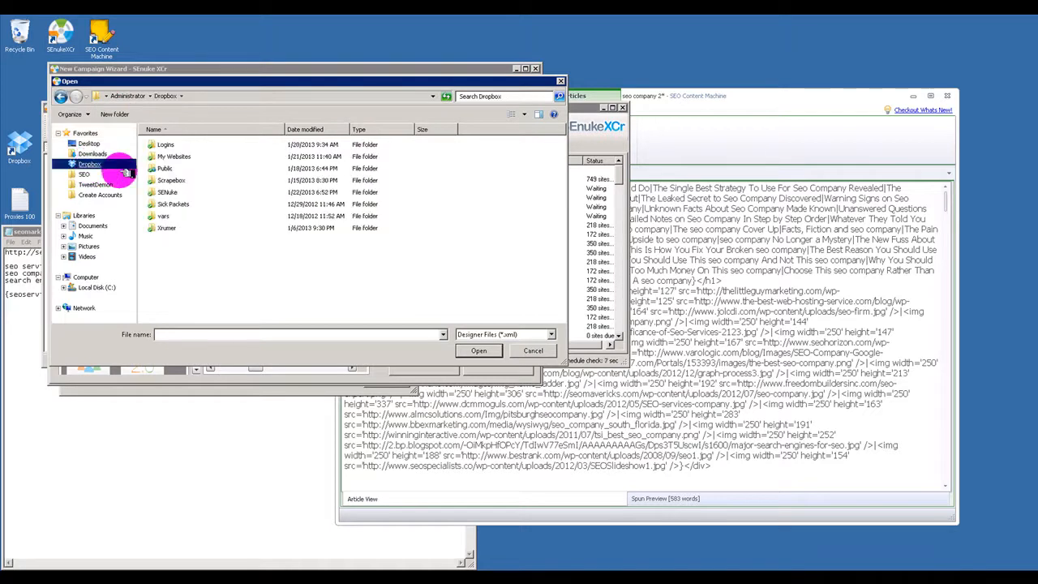
double_click(166, 193)
double_click(171, 157)
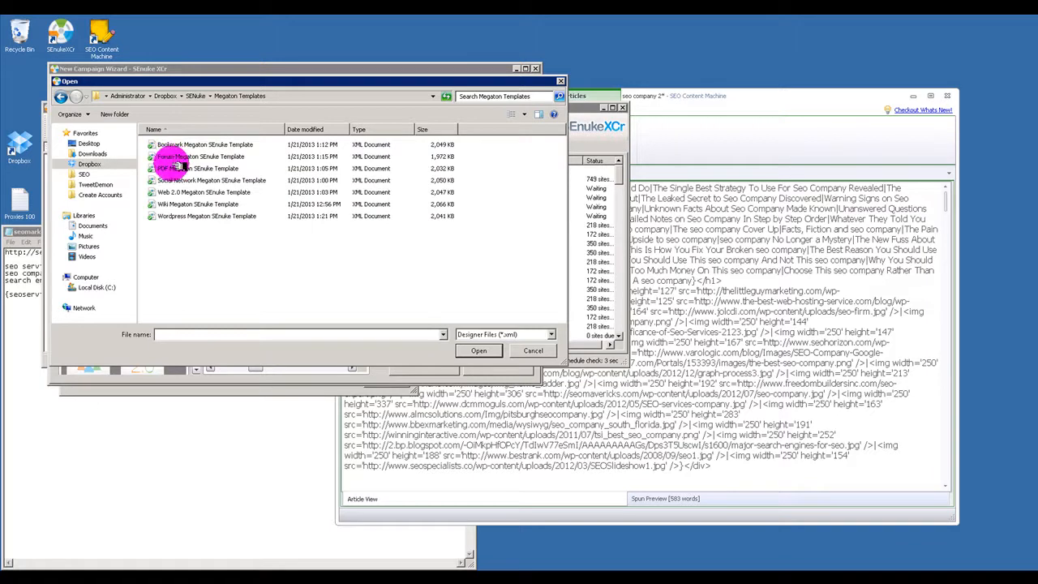
click(183, 181)
double_click(183, 181)
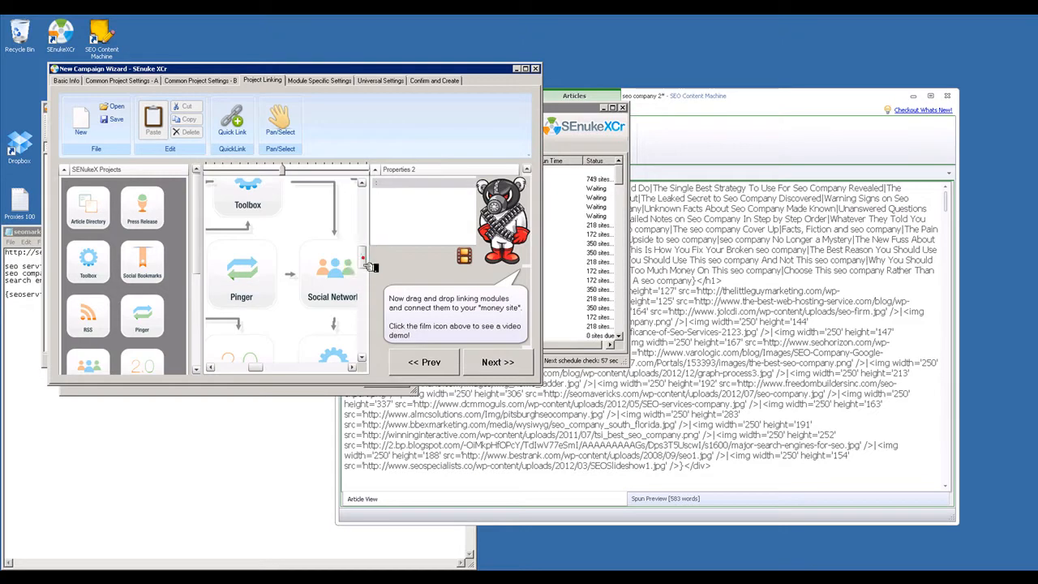
- Examine the loaded linking diagram and select its money site node
scroll(357, 264, down, 3)
scroll(316, 274, down, 5)
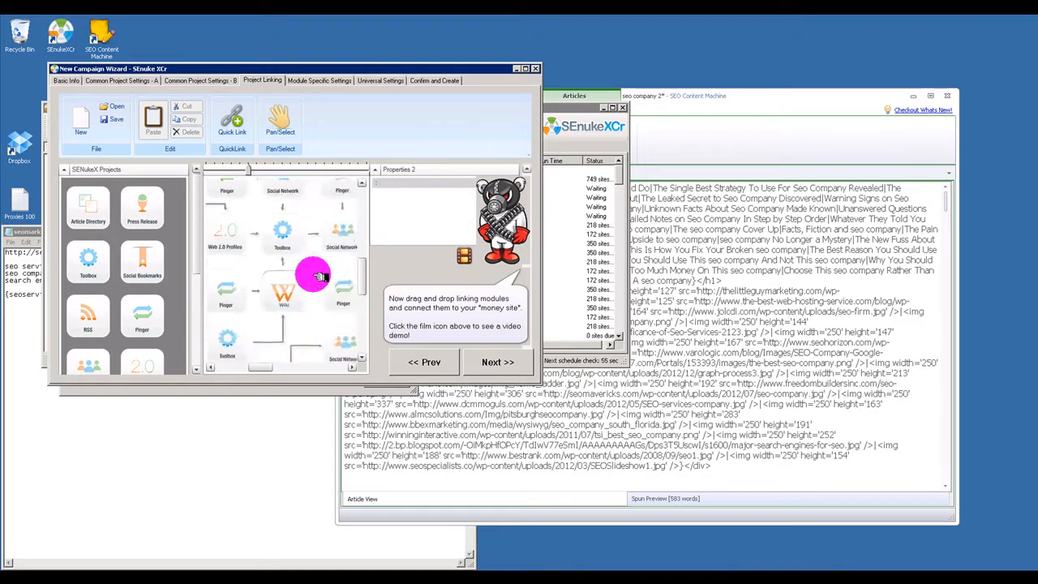
scroll(312, 269, up, 5)
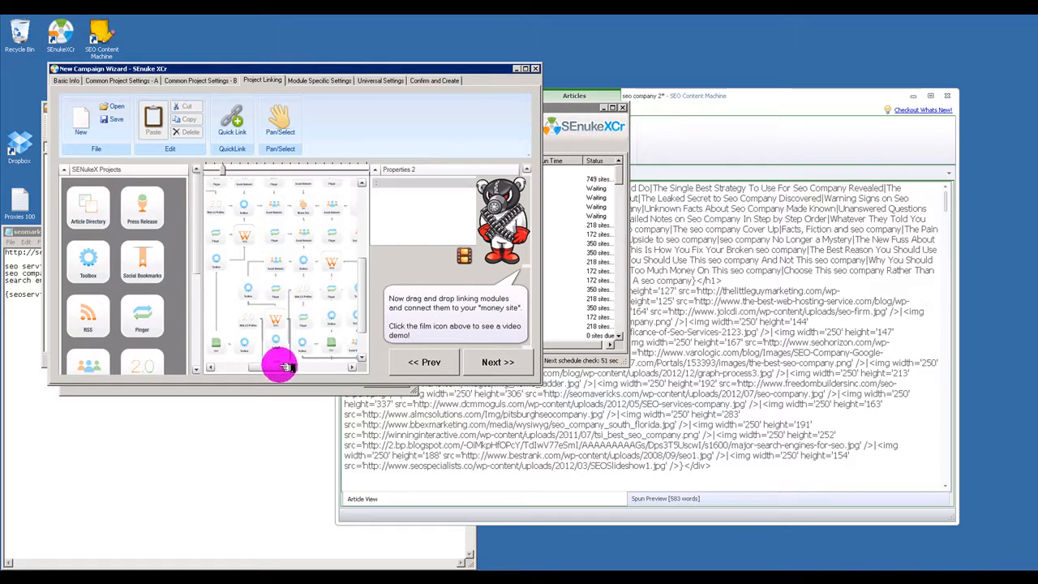
drag(284, 368, 282, 368)
click(309, 211)
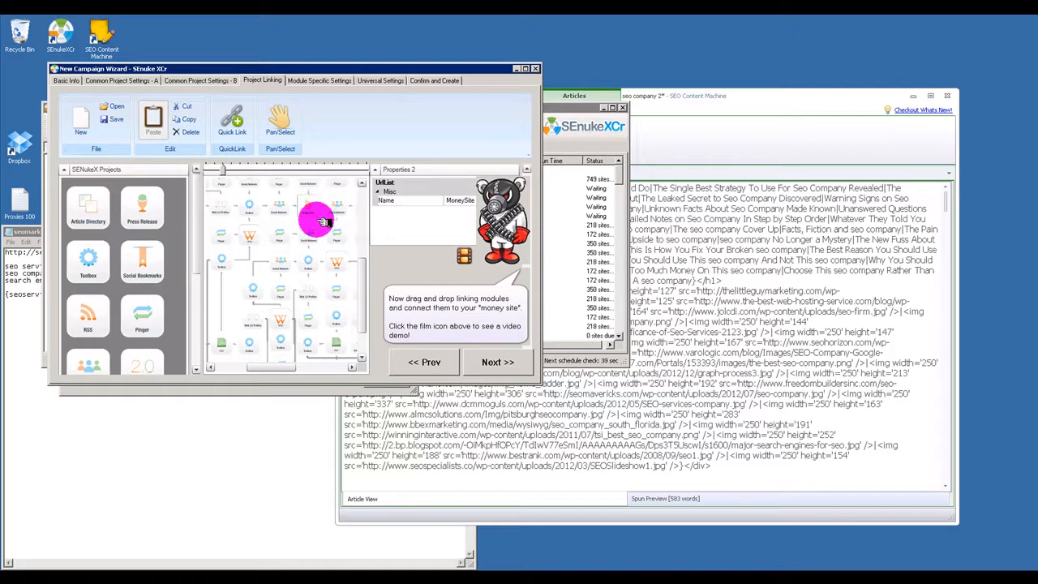
- Switch Profile #1 to a different mailbox by changing its e-mail address and mail username, and test the login
click(485, 360)
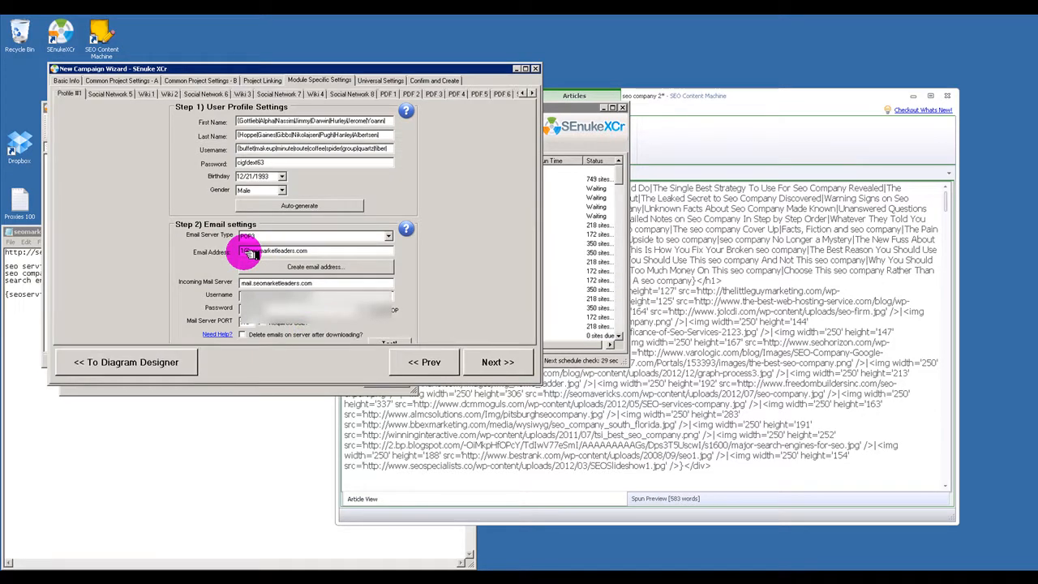
click(252, 254)
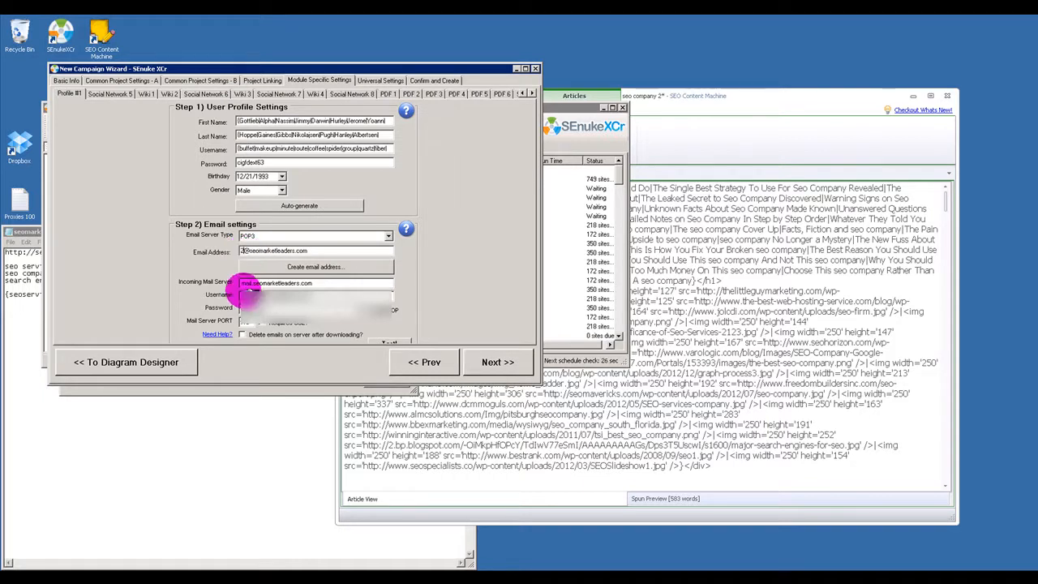
click(246, 296)
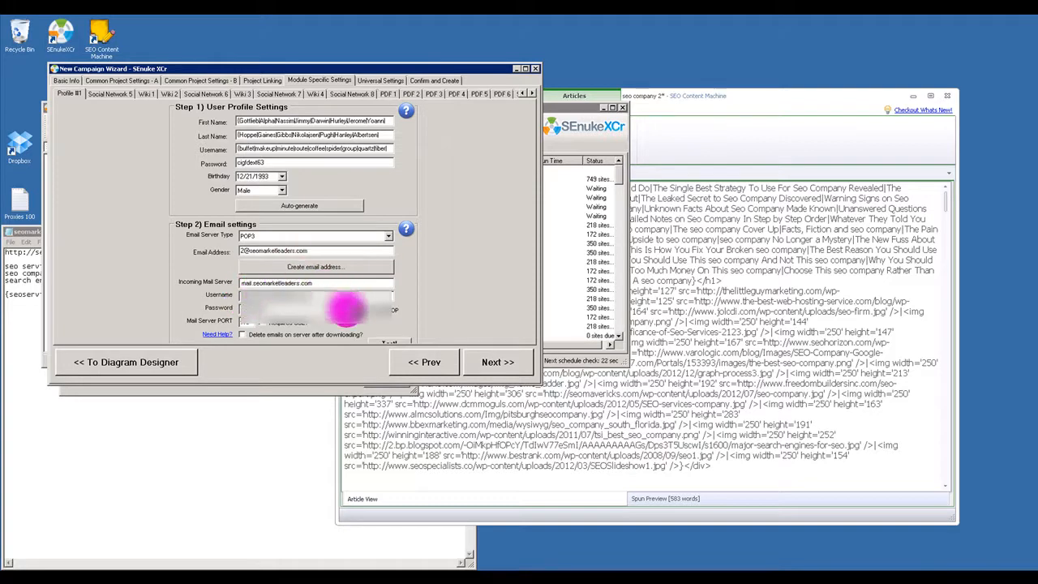
click(386, 340)
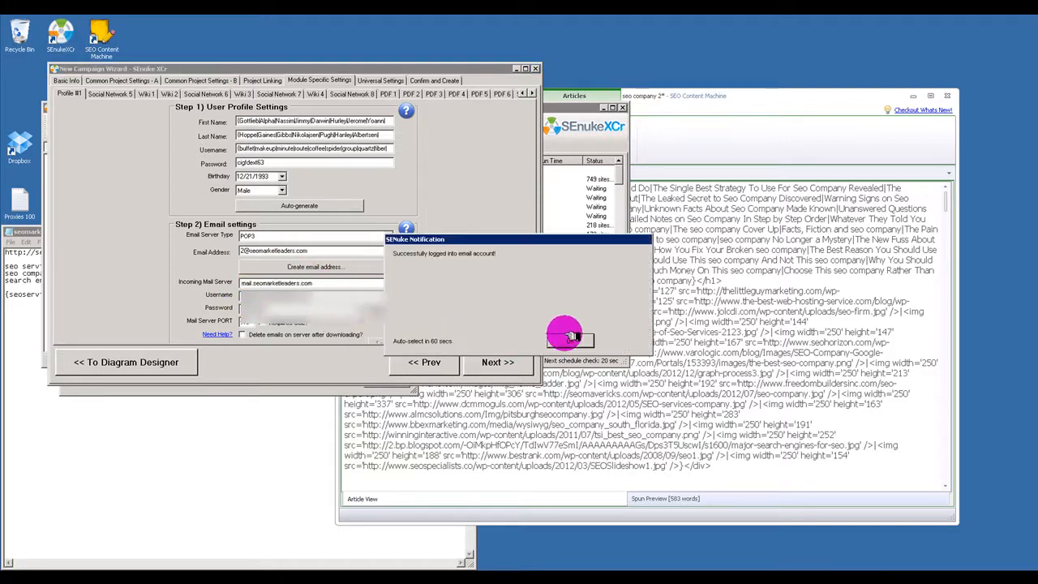
click(570, 338)
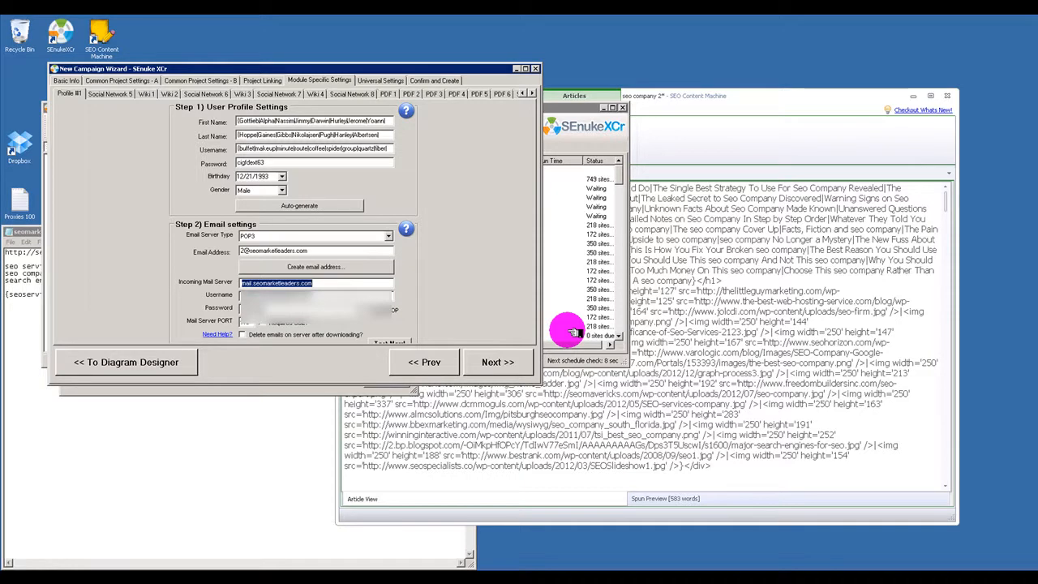
- Set Social Network 5 to insert links by replacing #links# and try to transfer the seo company article into it
click(519, 363)
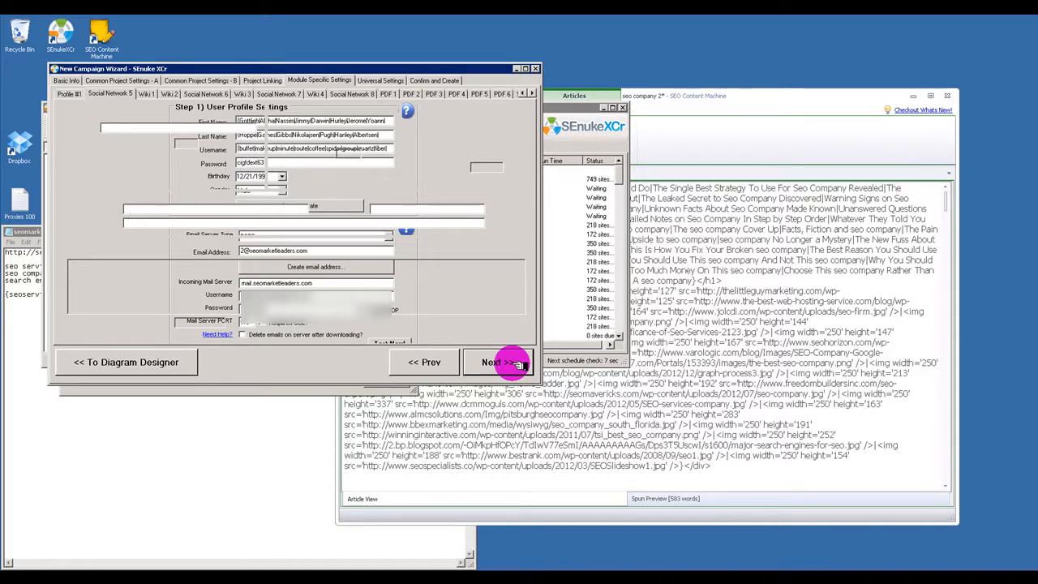
click(518, 364)
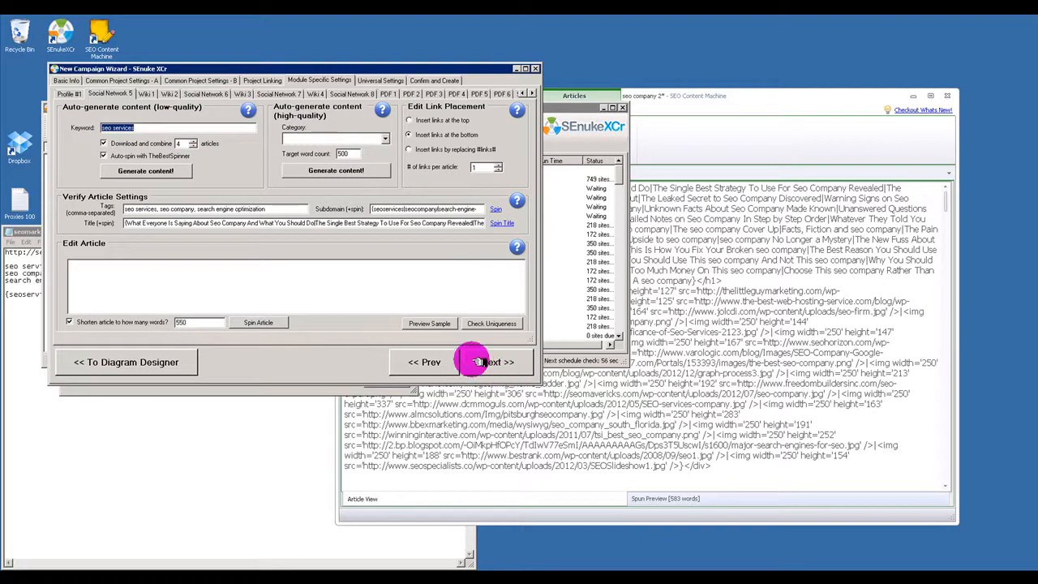
click(644, 397)
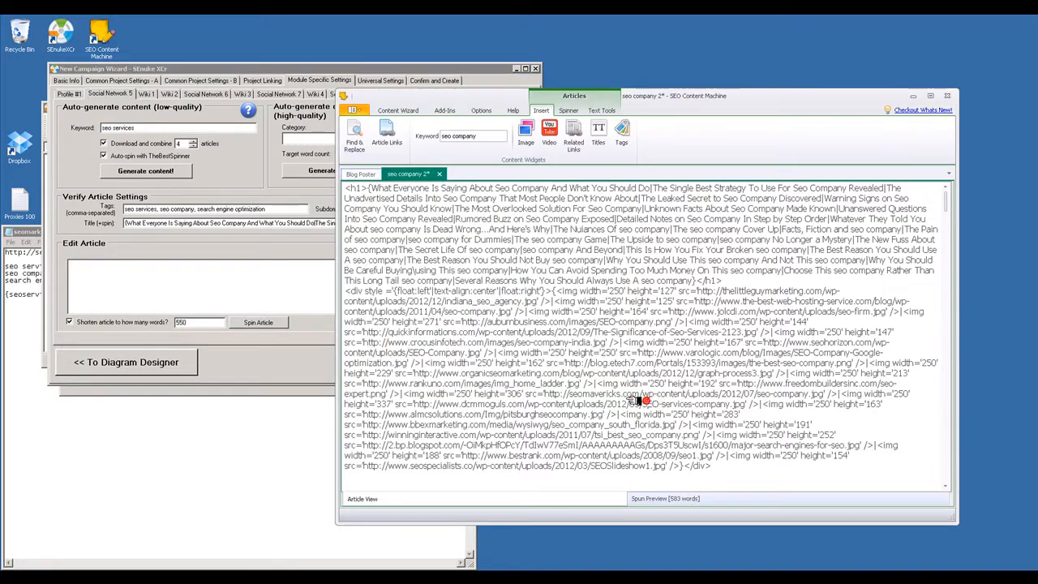
right_click(592, 391)
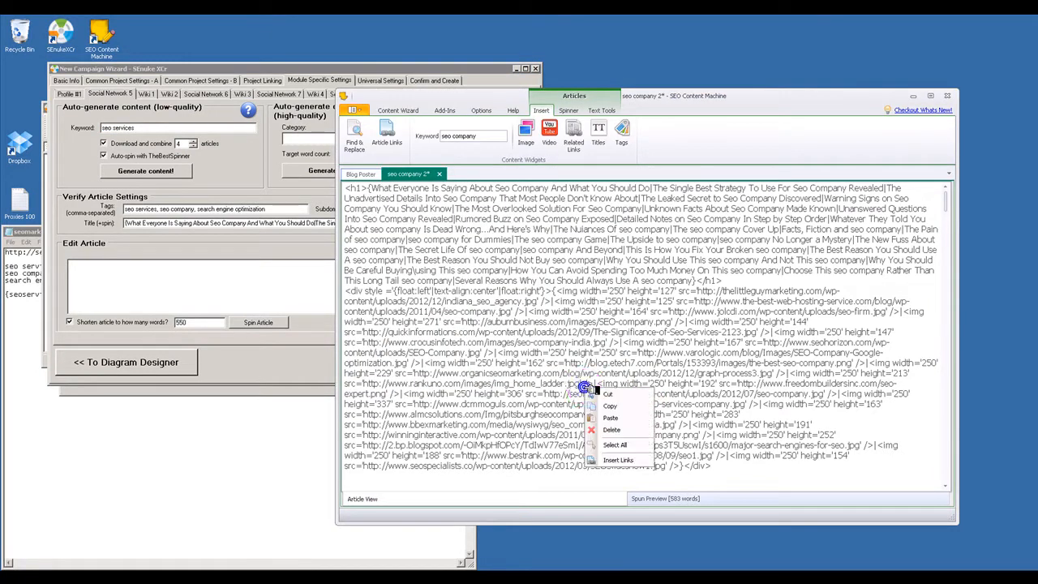
click(616, 415)
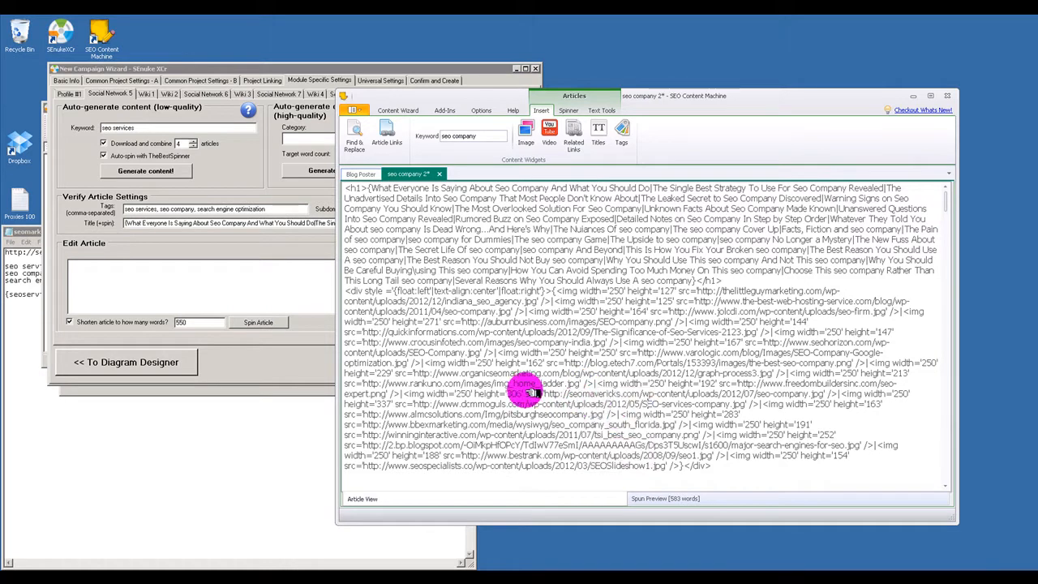
click(331, 284)
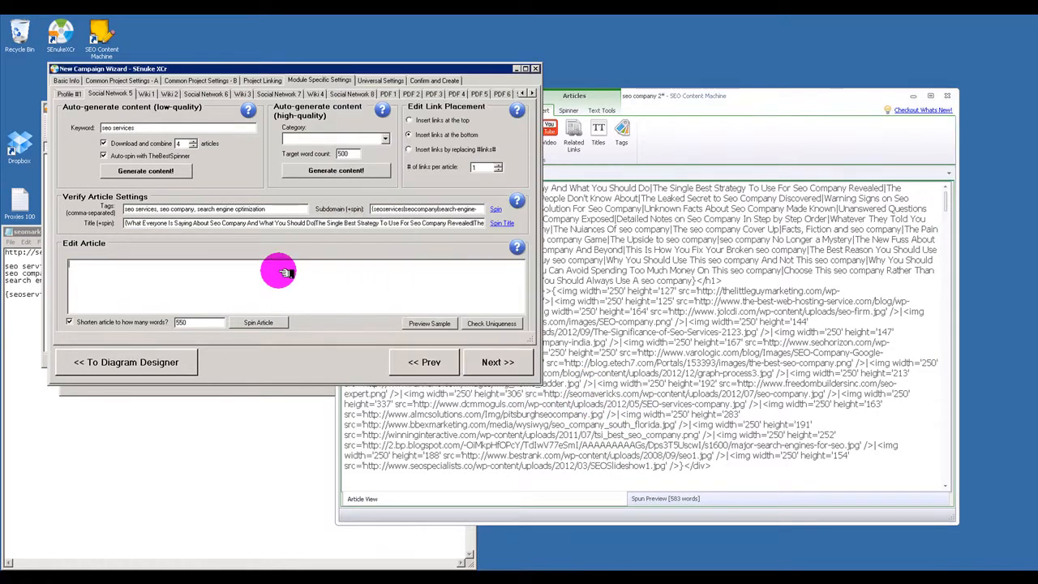
click(410, 150)
right_click(183, 271)
click(204, 325)
- Copy the entire spun seo company article from SEO Content Machine and paste it into Social Network 5's article
click(645, 365)
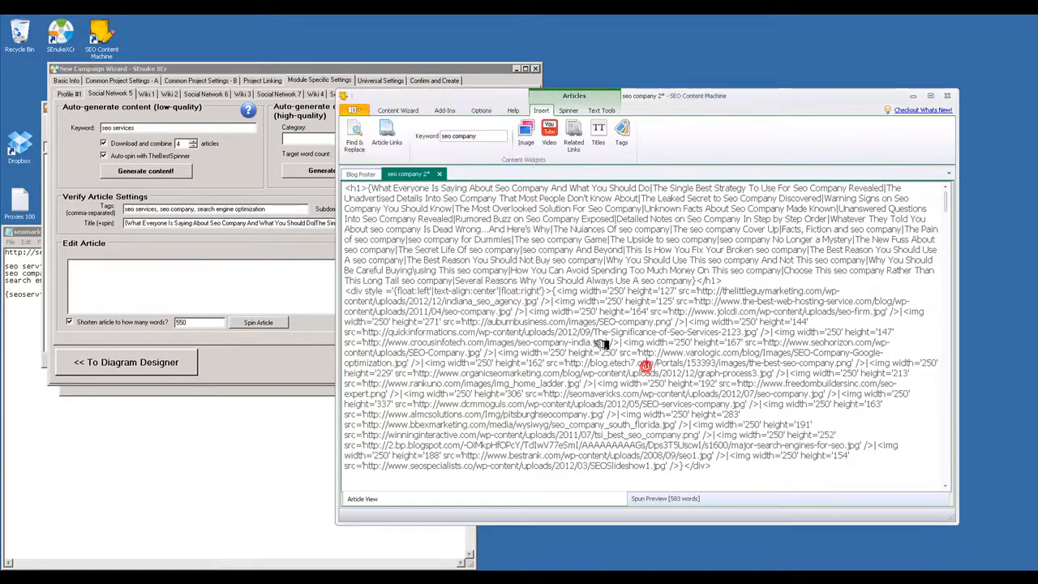
key(ctrl+a)
right_click(600, 344)
click(621, 378)
click(160, 295)
key(ctrl+v)
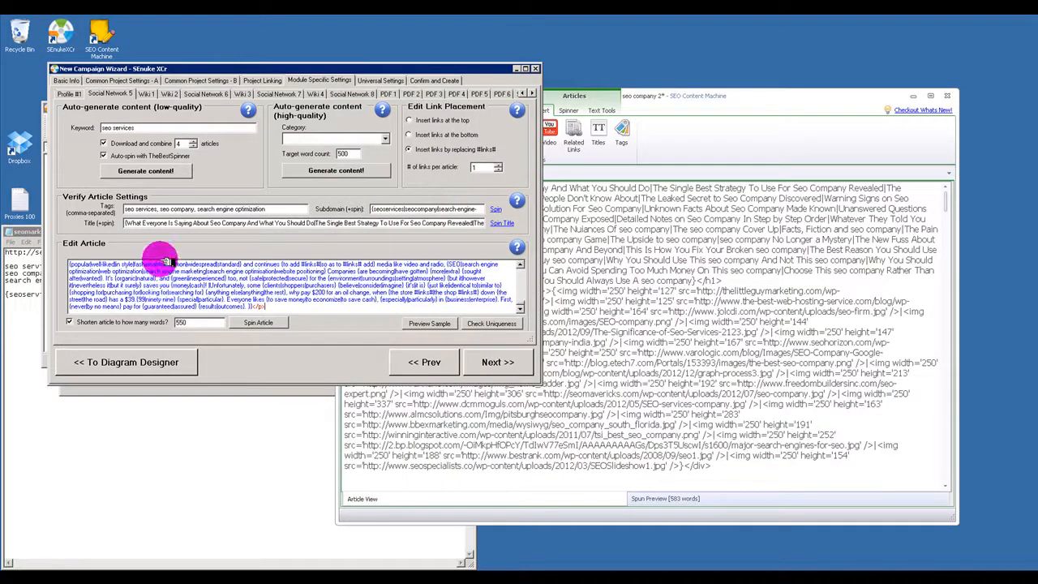
- Set Wiki 1, Wiki 2 and Social Network 6 to replace #links# with links and paste the copied article into each
click(146, 93)
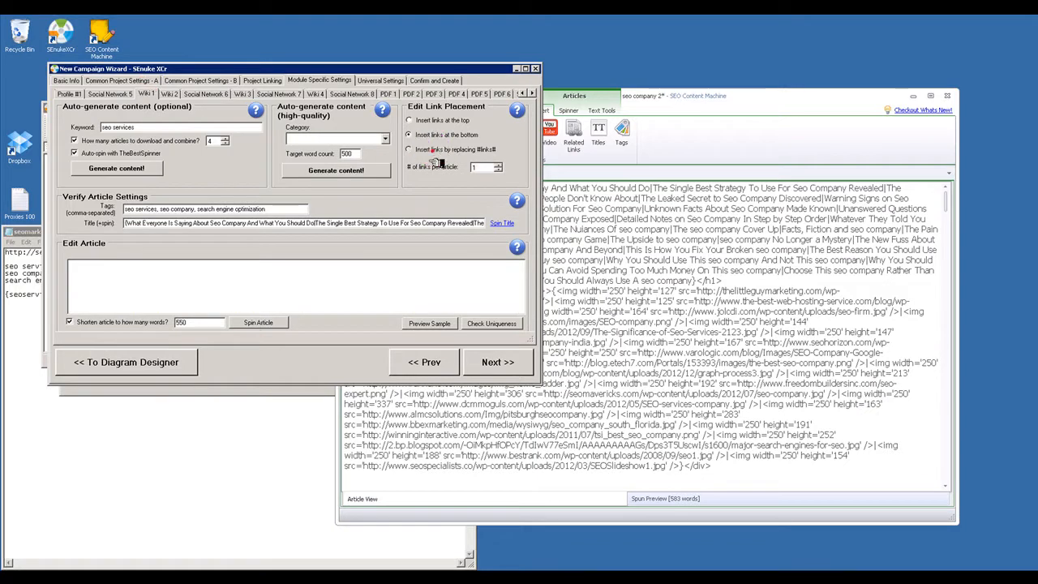
click(344, 278)
key(ctrl+v)
click(168, 93)
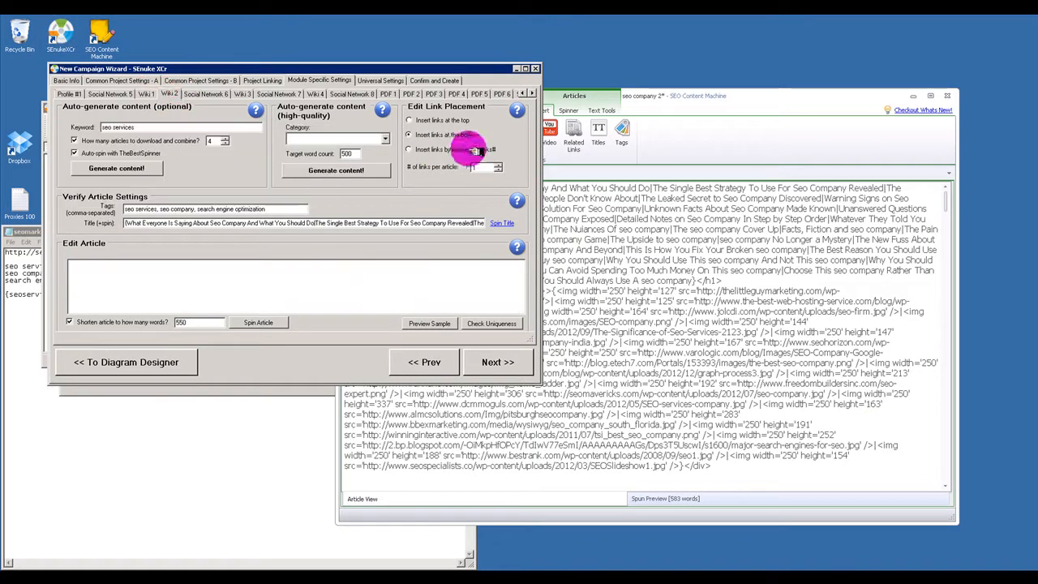
key(ctrl+v)
click(205, 93)
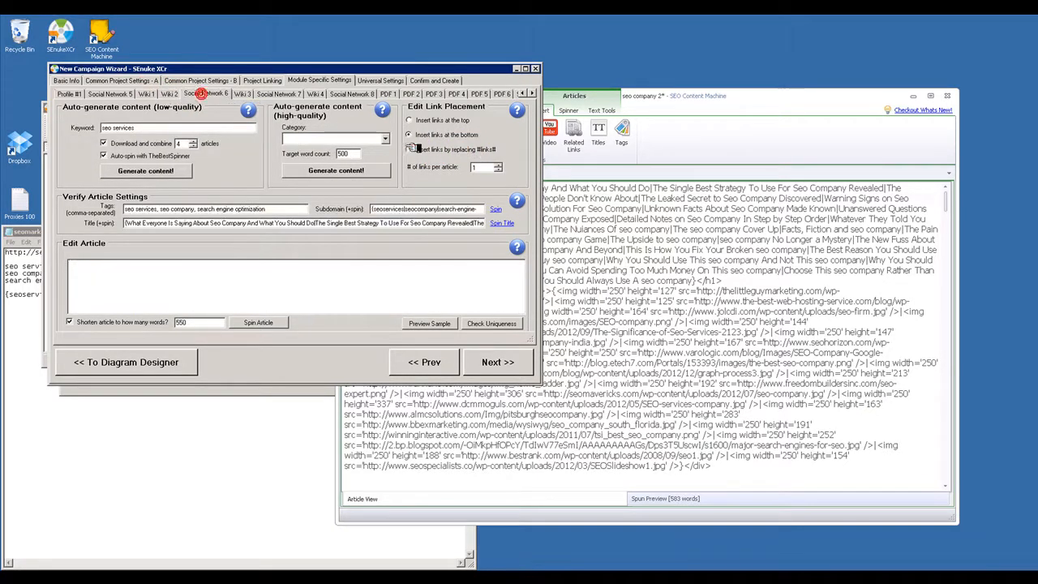
click(369, 262)
key(ctrl+v)
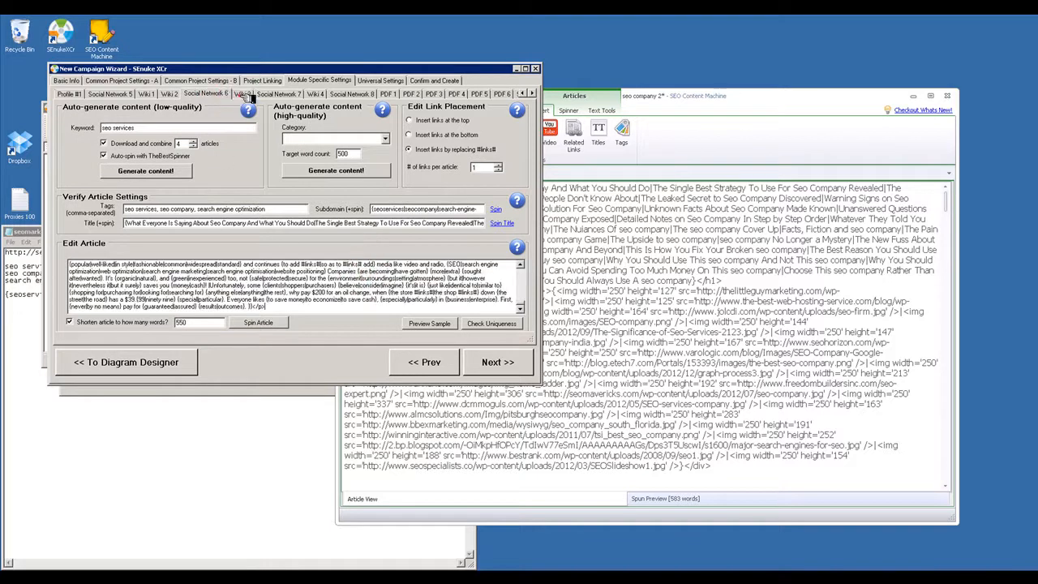
- Paste the copied article into Wiki 3 and Social Network 7, with links inserted by replacing #links#
click(242, 93)
click(363, 290)
key(ctrl+v)
click(279, 94)
click(459, 136)
click(466, 149)
click(400, 288)
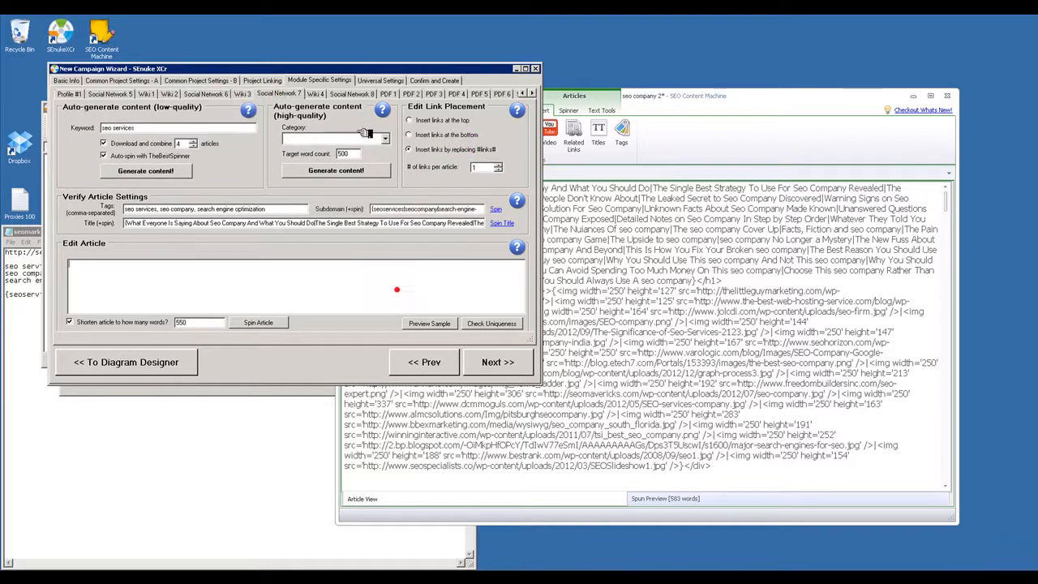
key(ctrl+v)
- Fill Wiki 4 and Social Network 8 with the copied article and set their links to replace #links#
click(316, 93)
click(279, 267)
key(ctrl+v)
click(356, 140)
click(351, 94)
click(408, 149)
click(387, 283)
key(ctrl+v)
- Set PDF 1 and PDF 2 to insert links by replacing #links# and paste the copied article into both
click(388, 93)
click(412, 149)
click(405, 298)
key(ctrl+v)
click(411, 93)
click(412, 149)
click(398, 297)
key(ctrl+v)
- Switch PDF 3 and PDF 4 to link insertion by replacing #links# and paste the copied article into each
click(433, 93)
click(412, 149)
click(418, 276)
key(ctrl+v)
click(469, 93)
click(412, 149)
click(394, 274)
key(ctrl+v)
- Configure PDF 5 and PDF 6 to replace #links# with links and paste the copied article into both
click(480, 94)
click(412, 150)
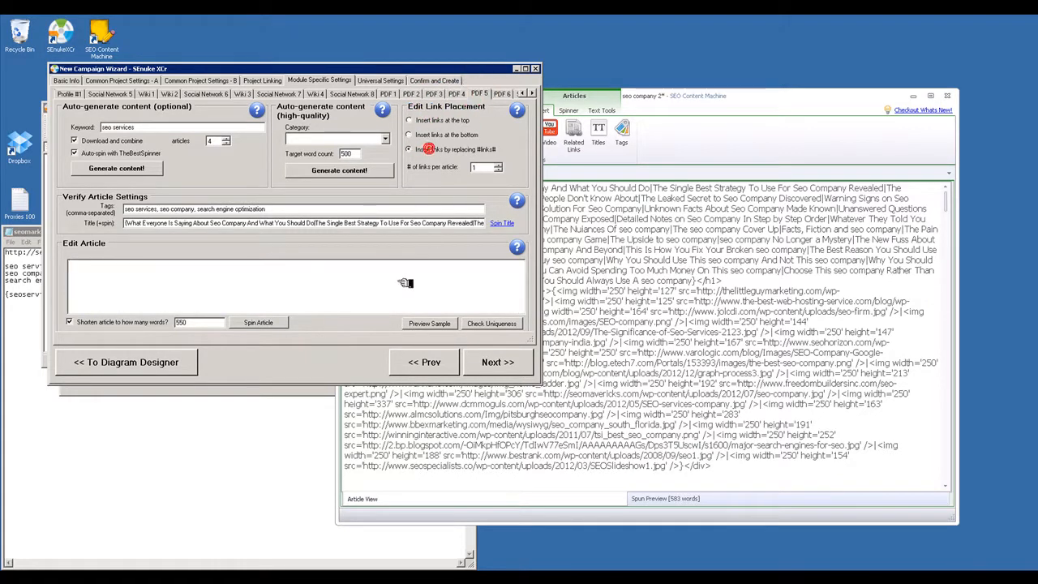
click(404, 282)
key(ctrl+v)
click(502, 94)
click(450, 150)
click(405, 284)
key(ctrl+v)
- Bring up the modules that follow PDF 6, starting with Social Network 9
click(535, 94)
click(541, 94)
click(542, 94)
click(542, 94)
click(542, 94)
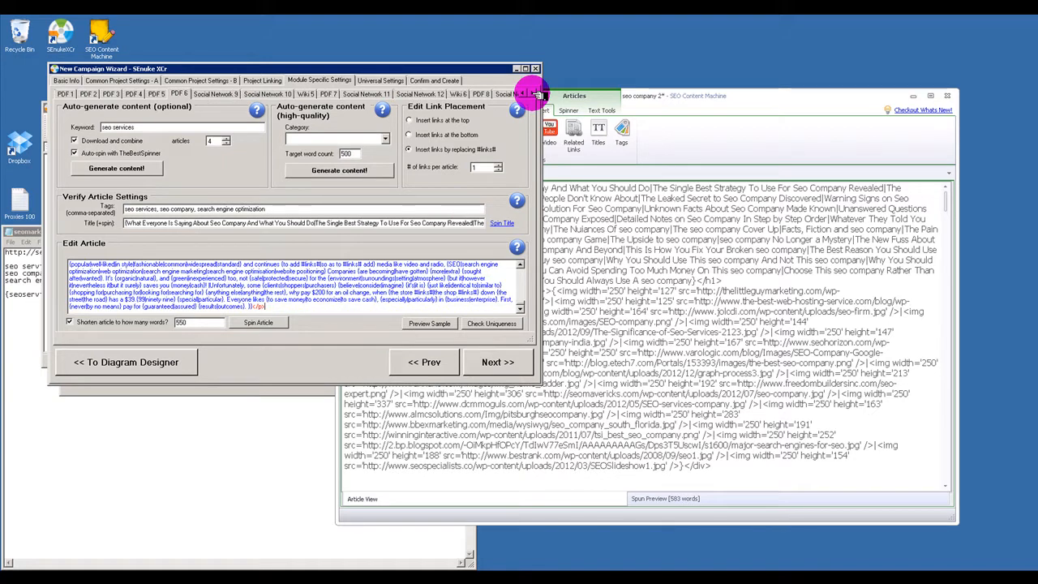